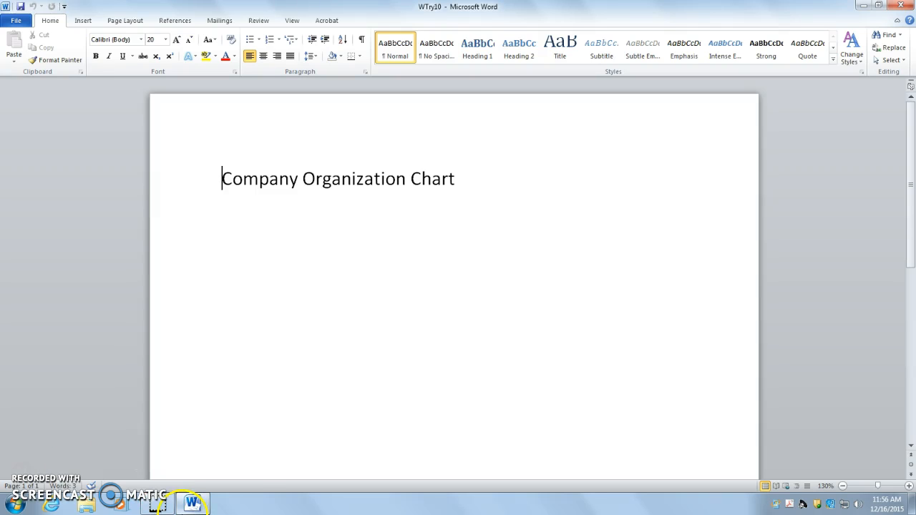
# Step: Insert an Organization Chart SmartArt graphic from the Hierarchy category into the document
pyautogui.click(172, 501)
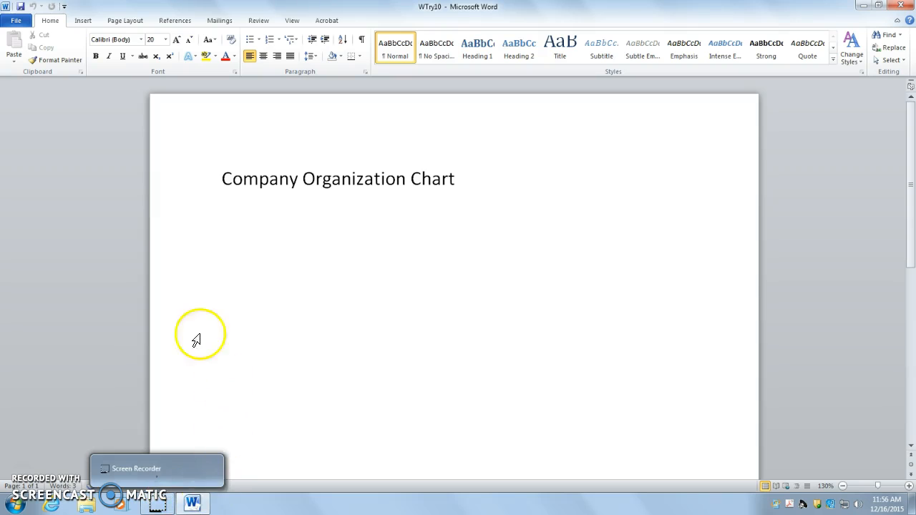
pyautogui.click(82, 23)
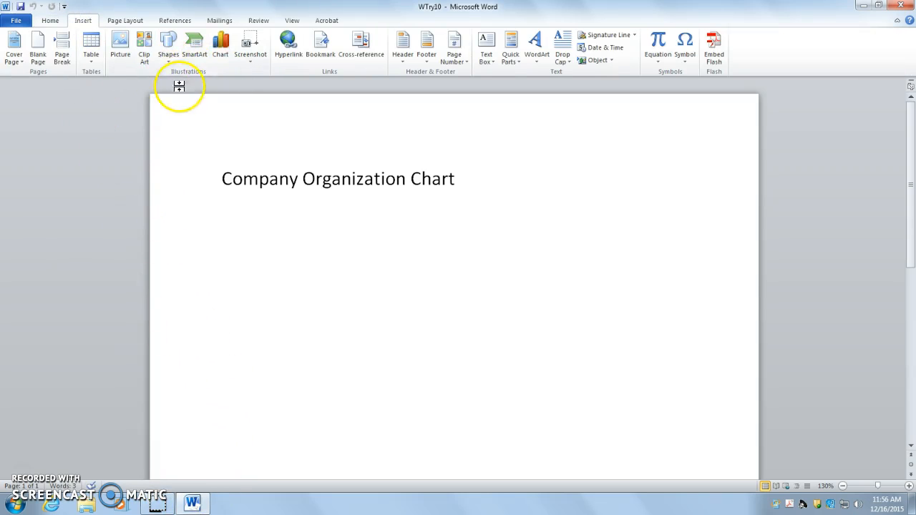
pyautogui.click(196, 50)
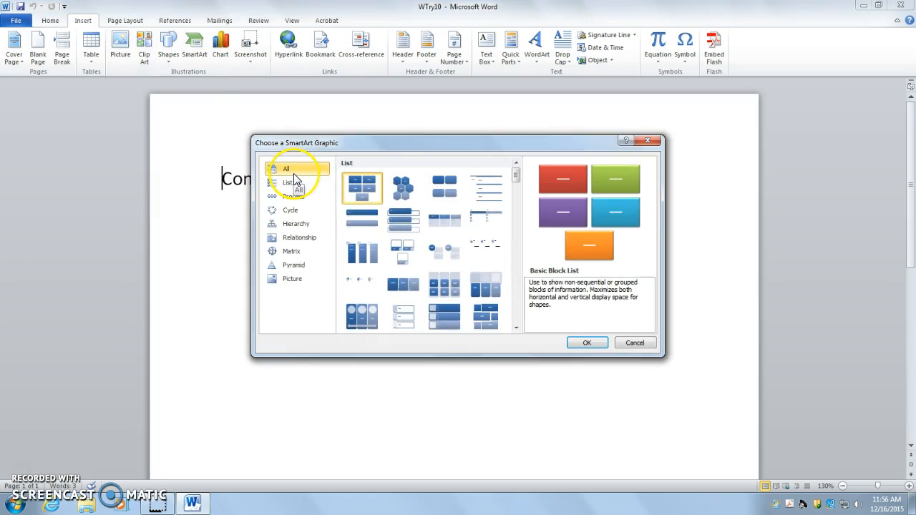
pyautogui.click(297, 225)
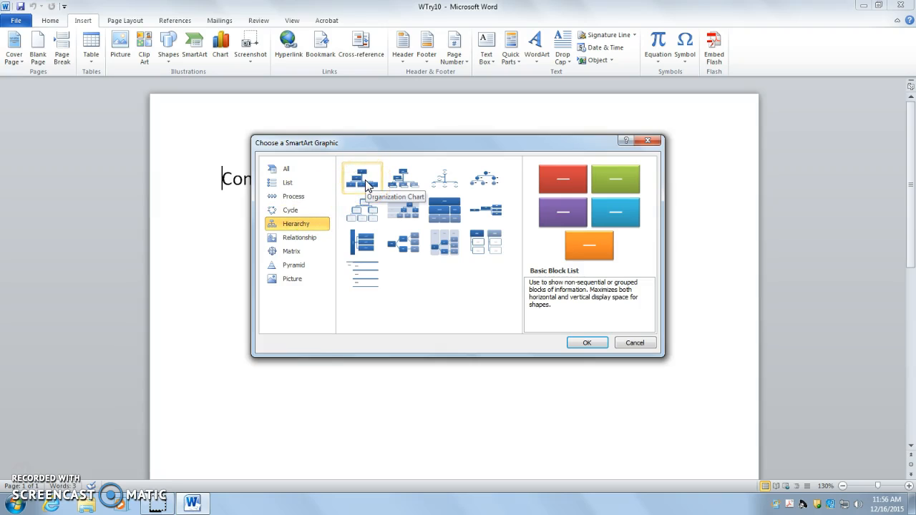
pyautogui.click(295, 266)
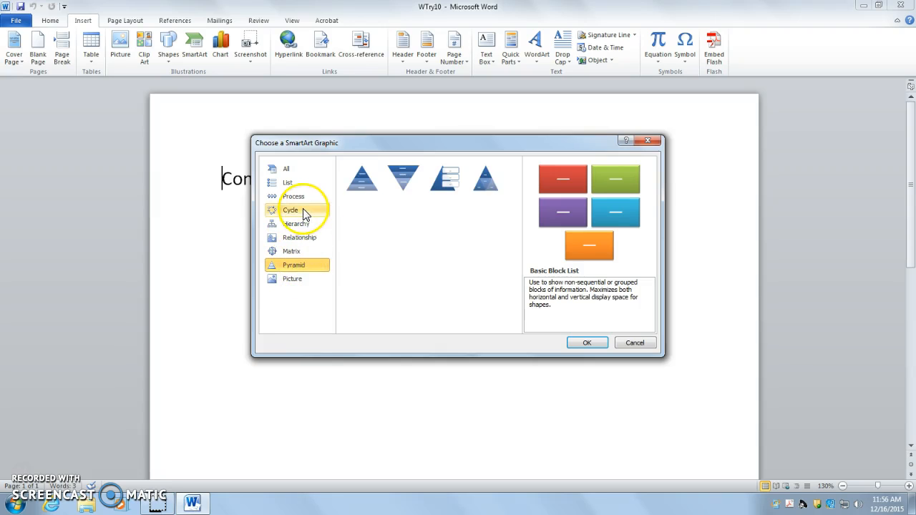
pyautogui.click(302, 238)
pyautogui.click(299, 251)
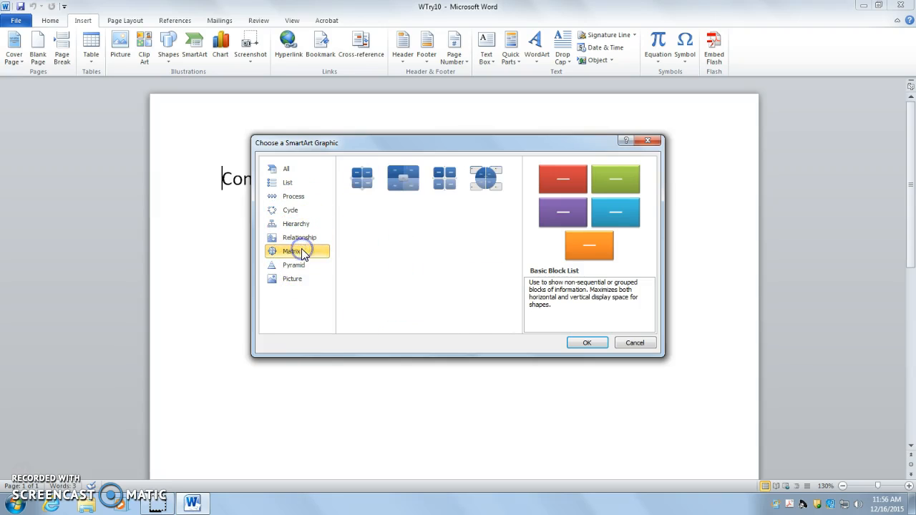
pyautogui.click(296, 224)
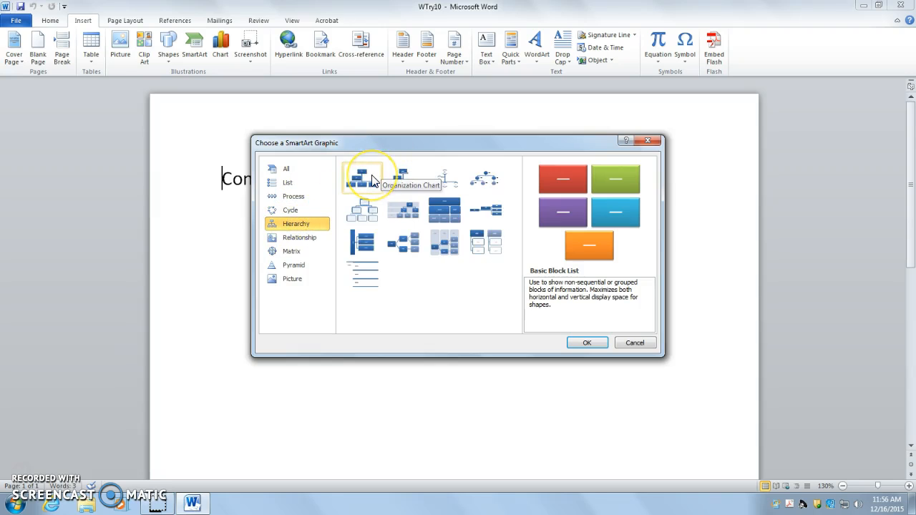
pyautogui.doubleClick(372, 180)
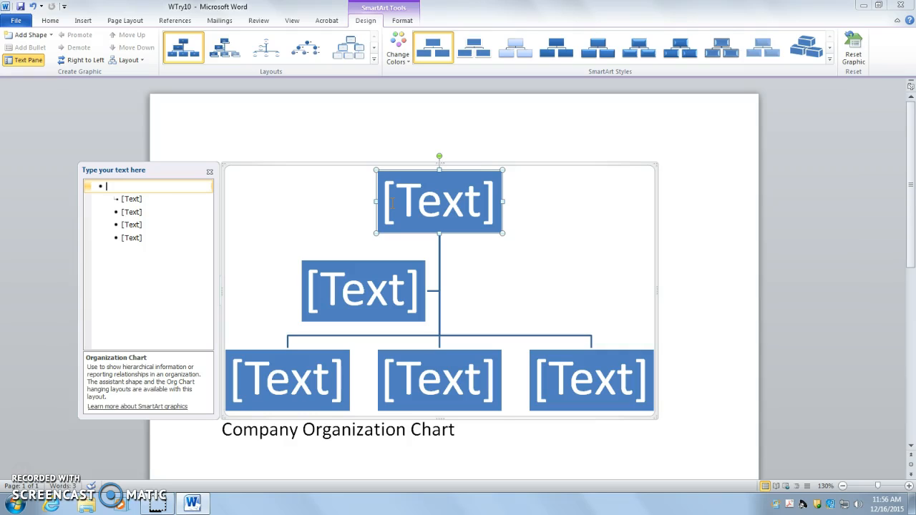
# Step: Hide the SmartArt text pane and move the chart below the "Company Organization Chart" heading
pyautogui.moveTo(275, 165); pyautogui.dragTo(280, 321)
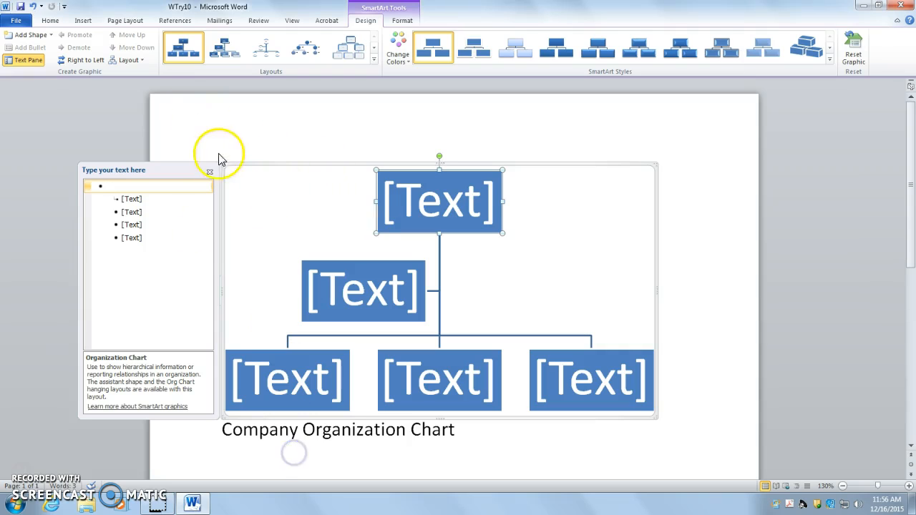
pyautogui.click(209, 172)
pyautogui.moveTo(245, 172); pyautogui.dragTo(254, 440)
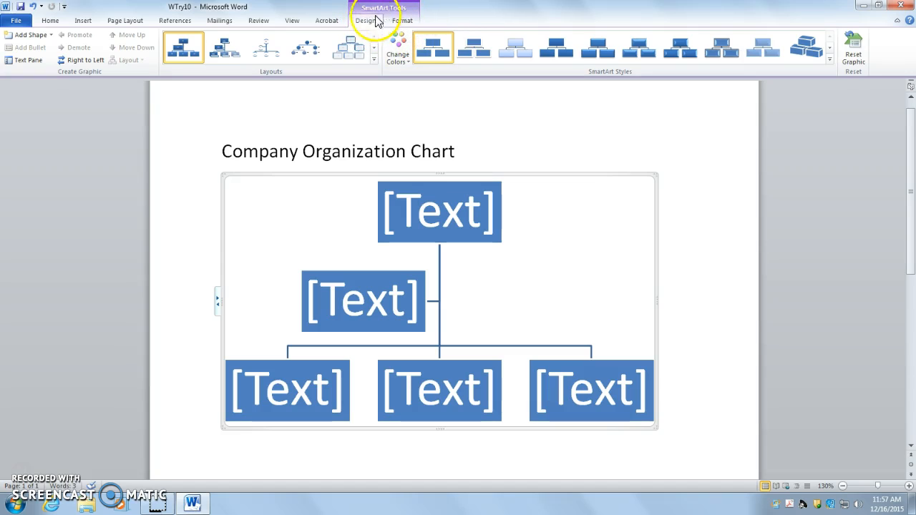
# Step: Show the SmartArt text pane and label the chart's top box "President"
pyautogui.click(409, 23)
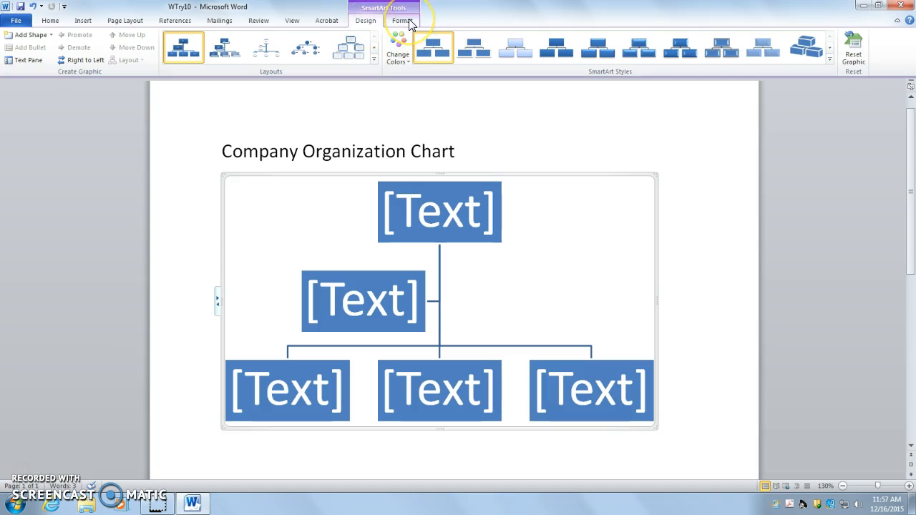
pyautogui.click(28, 61)
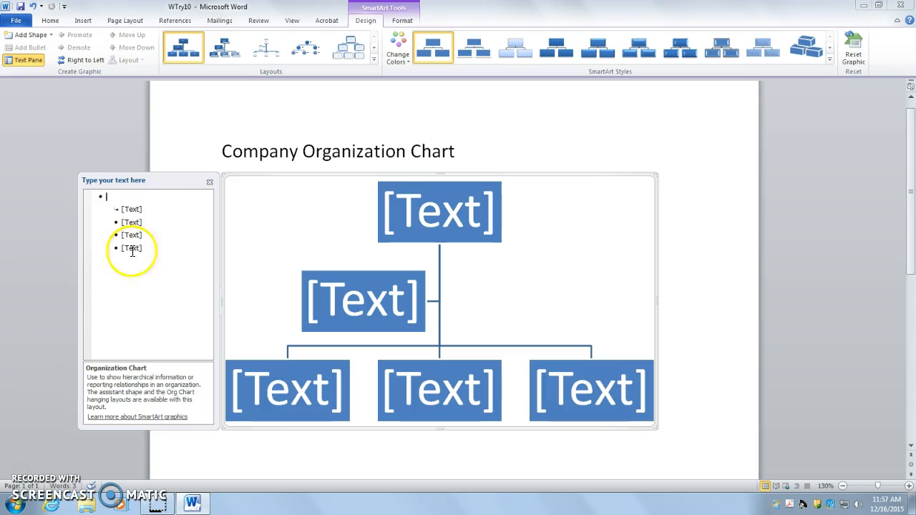
pyautogui.click(29, 60)
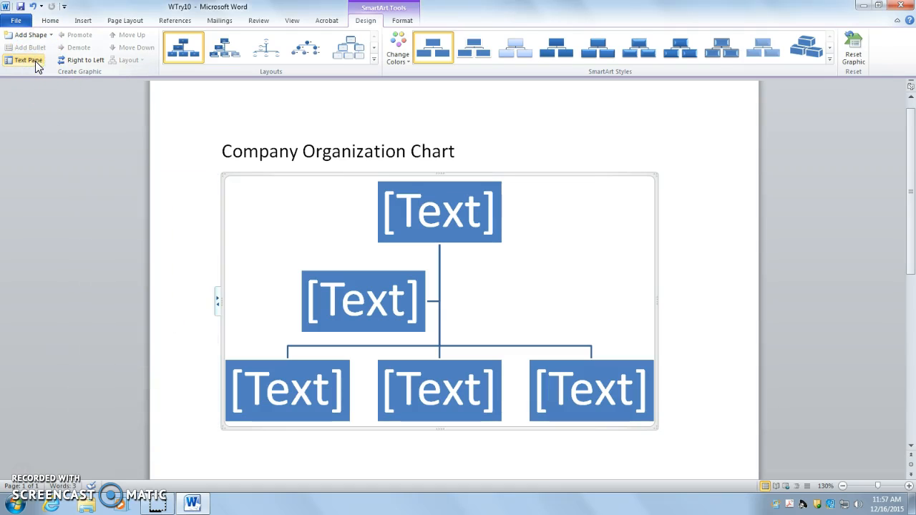
pyautogui.click(36, 61)
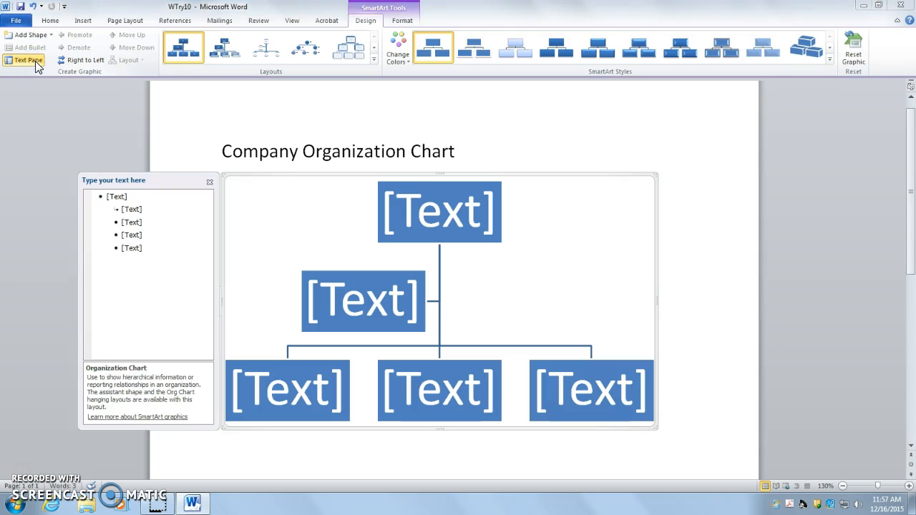
pyautogui.click(115, 197)
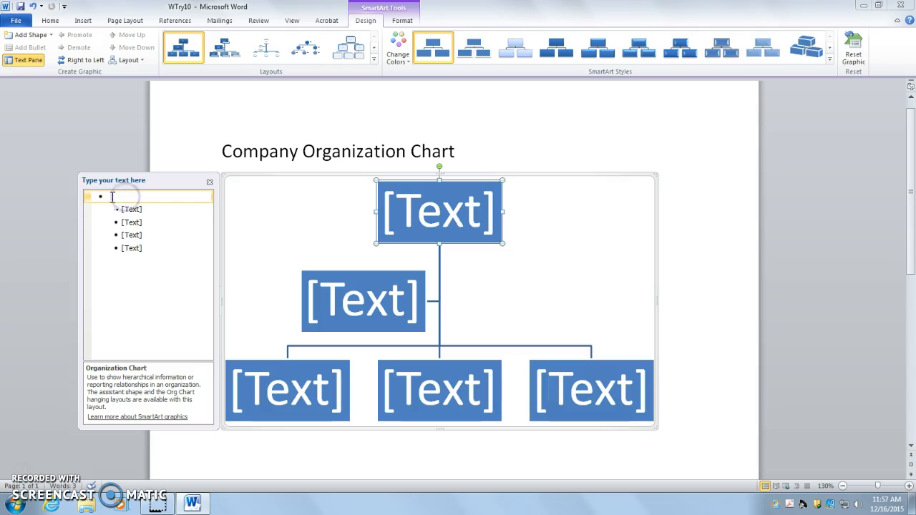
pyautogui.click(422, 212)
pyautogui.write('President')
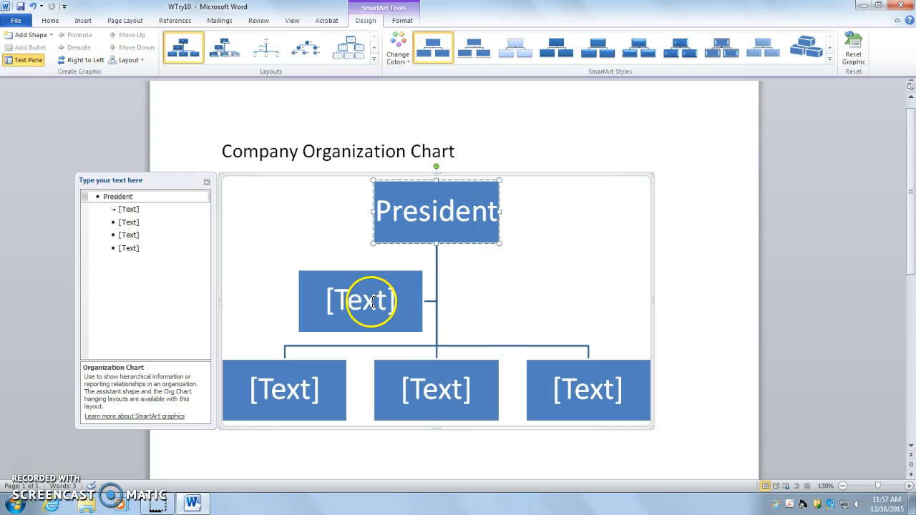
# Step: Label the assistant box beneath President "Executive Assistant"
pyautogui.click(121, 212)
pyautogui.click(337, 301)
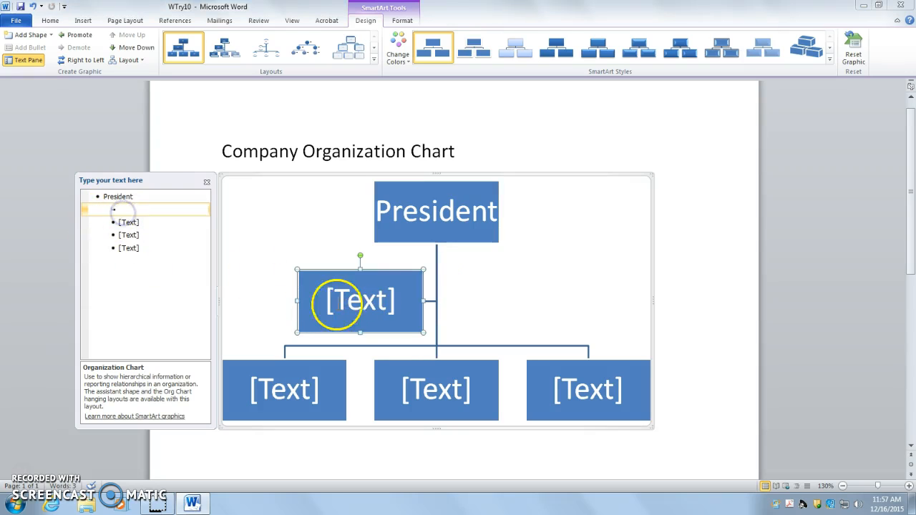
pyautogui.click(354, 302)
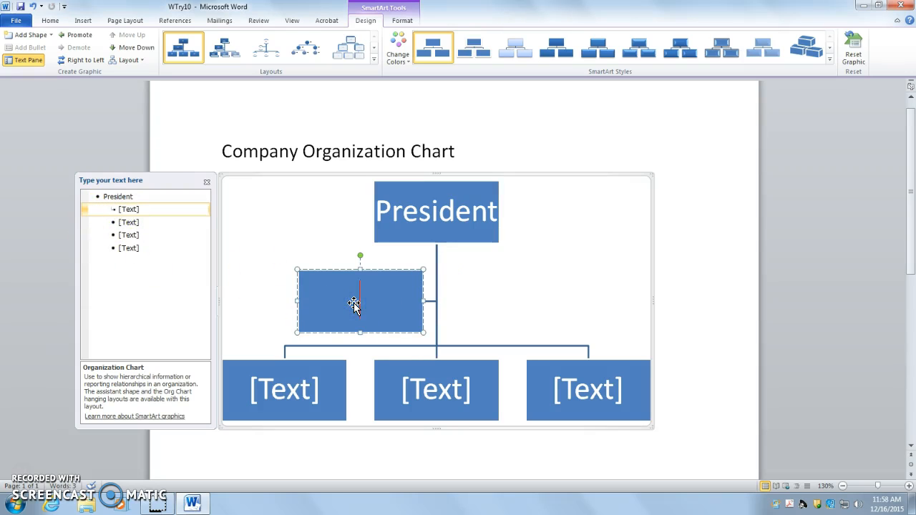
pyautogui.write('EXECUTIV')
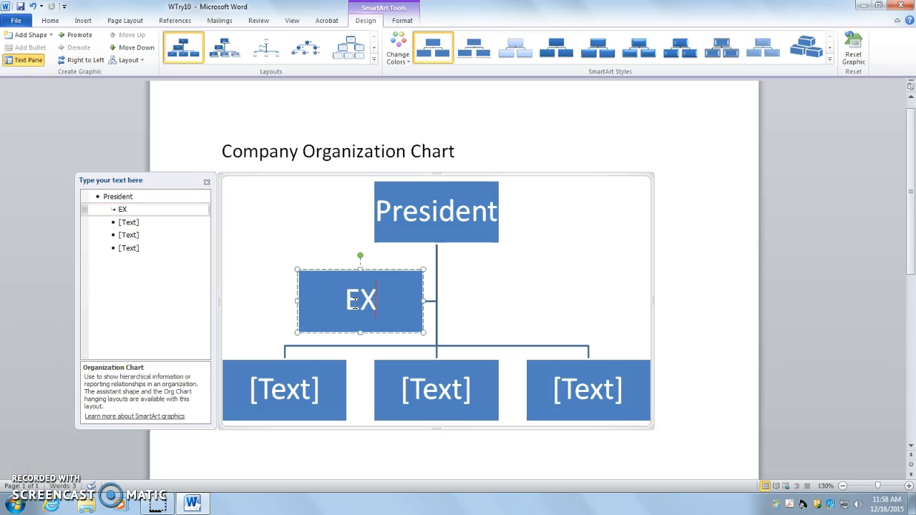
pyautogui.press('BackSpace')
pyautogui.press('BackSpace')
pyautogui.press('BackSpace')
pyautogui.press('BackSpace')
pyautogui.press('BackSpace')
pyautogui.press('BackSpace')
pyautogui.press('BackSpace')
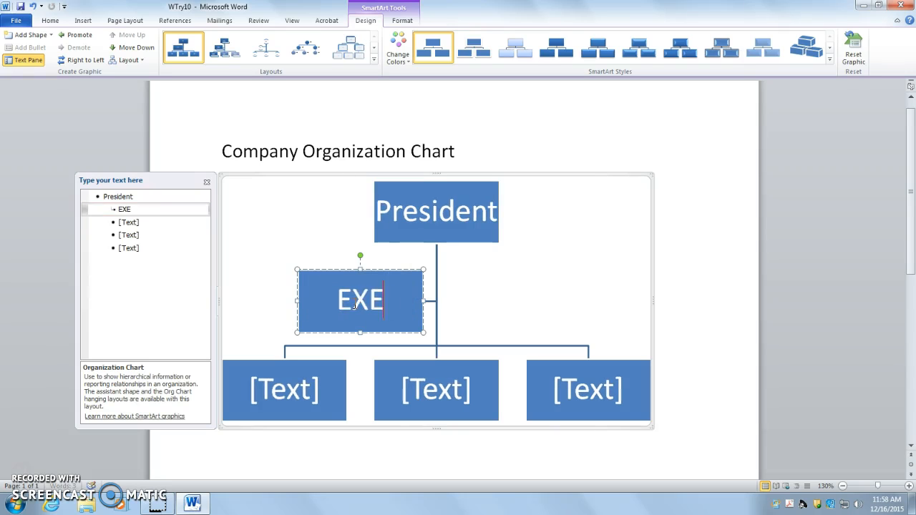
pyautogui.write('e')
pyautogui.press('BackSpace')
pyautogui.write('xecutive Assistan')
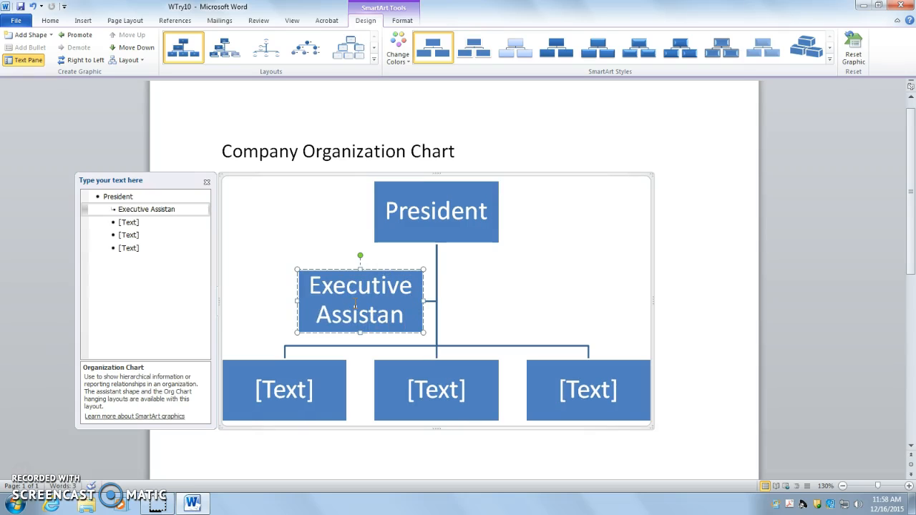
pyautogui.write('t')
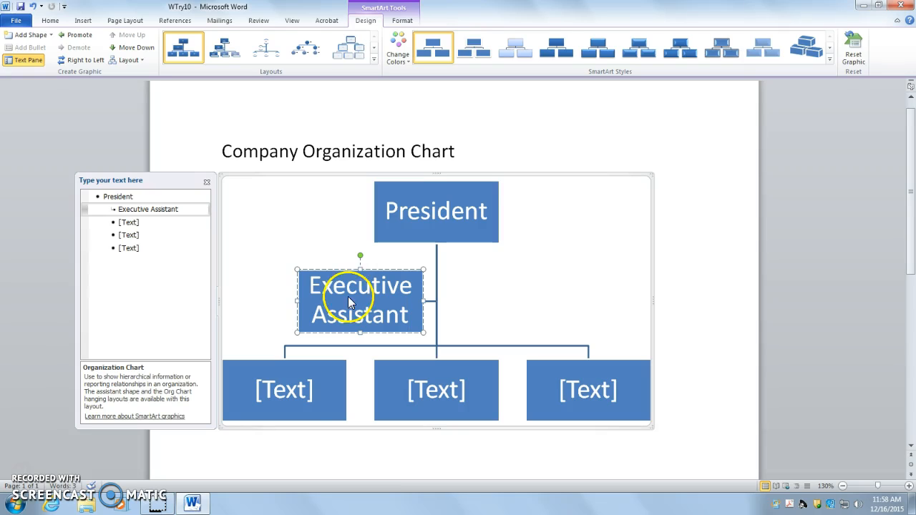
# Step: Label the first box in the chart's lowest row "V.P. Sales"
pyautogui.click(296, 390)
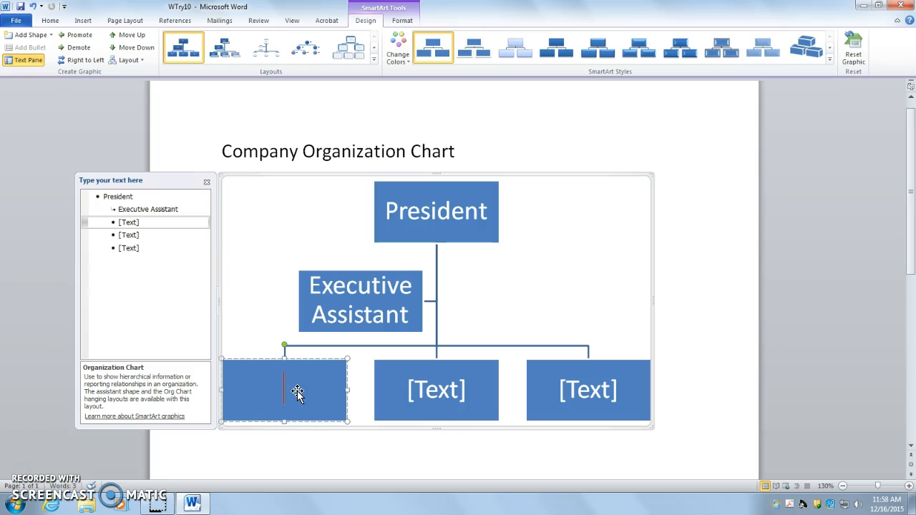
pyautogui.write('V.P. Sales')
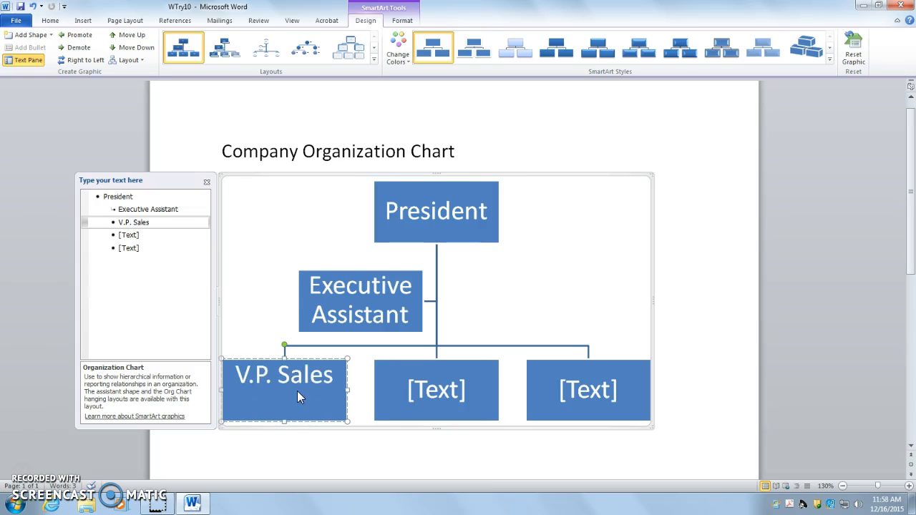
# Step: Label the middle box in the chart's lowest row "V.P. Operations"
pyautogui.click(413, 377)
pyautogui.write('V.P.')
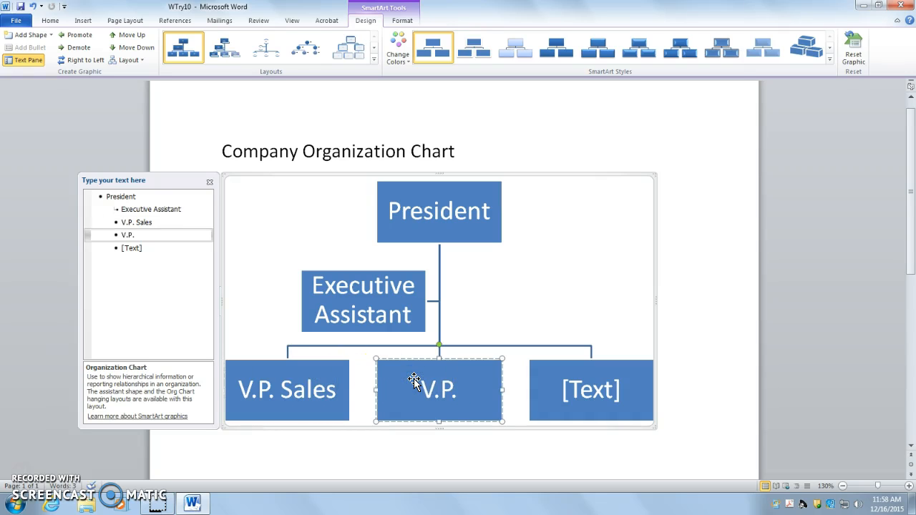
pyautogui.write(' Operator')
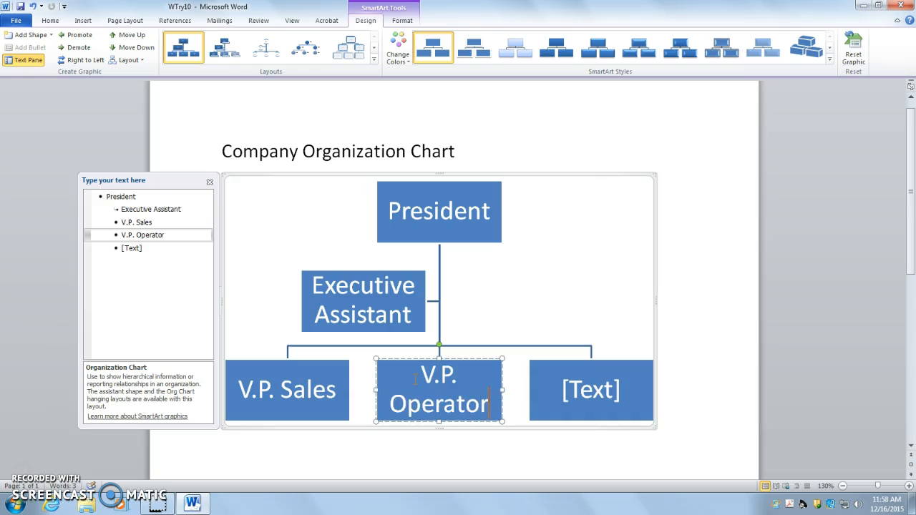
pyautogui.press('BackSpace')
pyautogui.press('BackSpace')
pyautogui.write('ions')
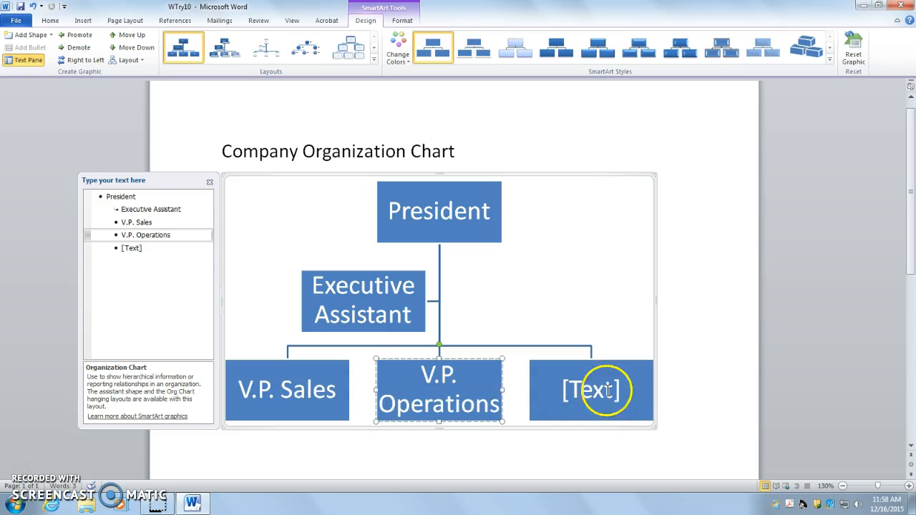
# Step: Label the last box in the chart's lowest row "V.P. Finance"
pyautogui.click(606, 390)
pyautogui.write('V.P. Financ')
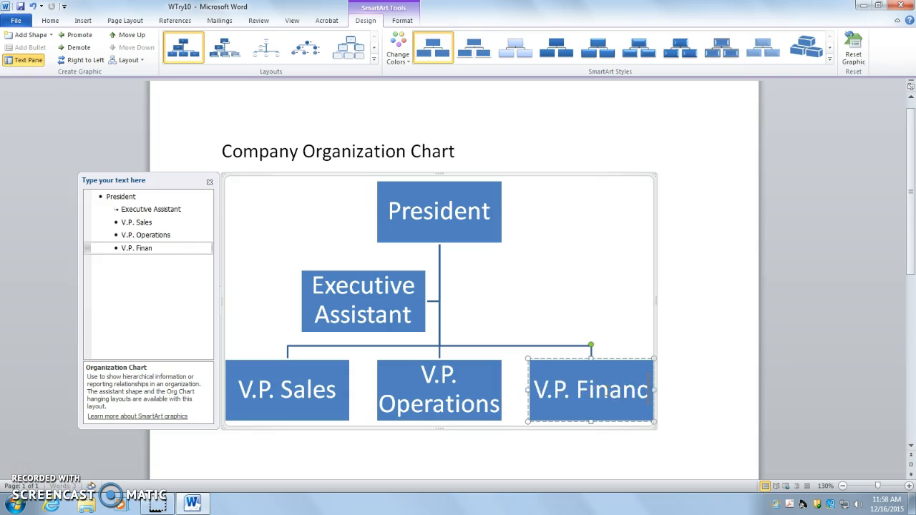
pyautogui.write('e')
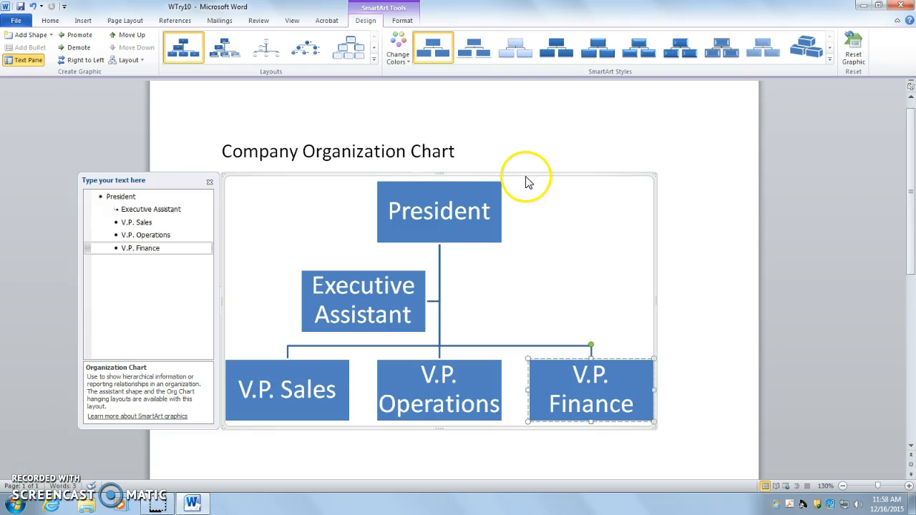
# Step: Add a subordinate shape under V.P. Sales and label it "Regional Manager"
pyautogui.click(313, 373)
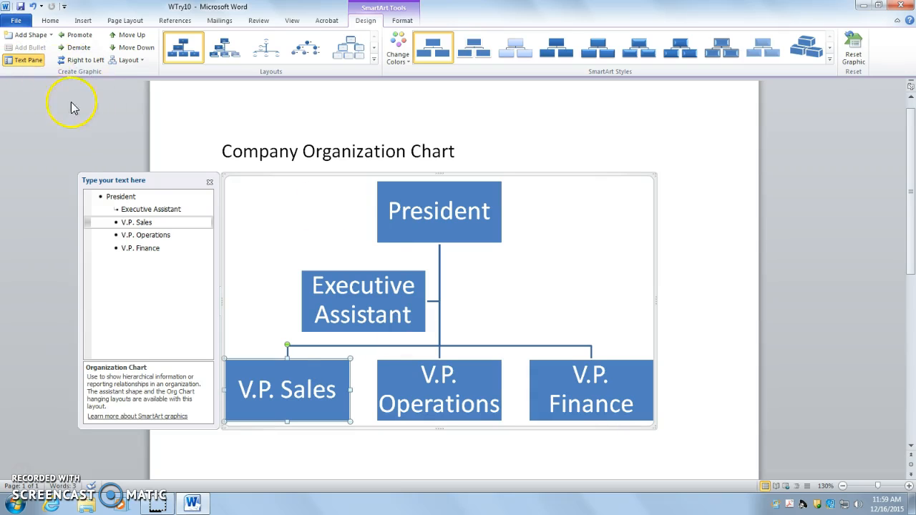
pyautogui.click(29, 36)
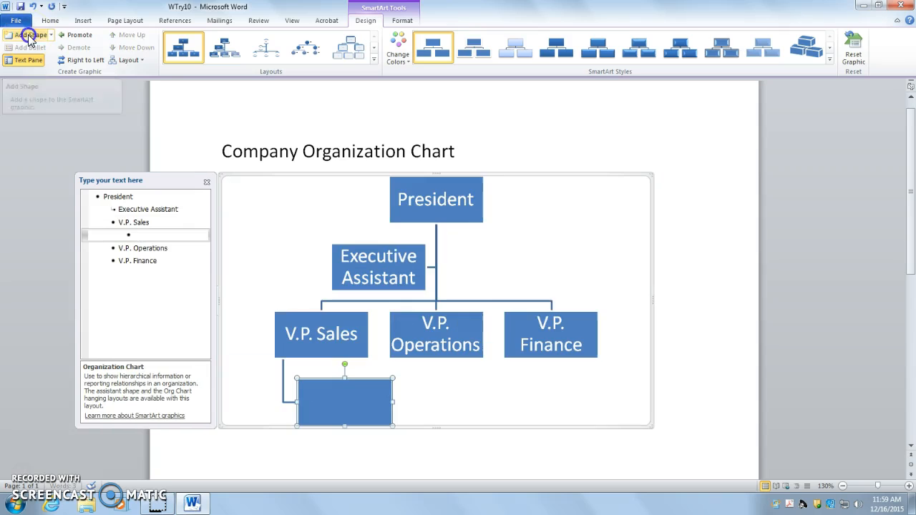
pyautogui.click(348, 389)
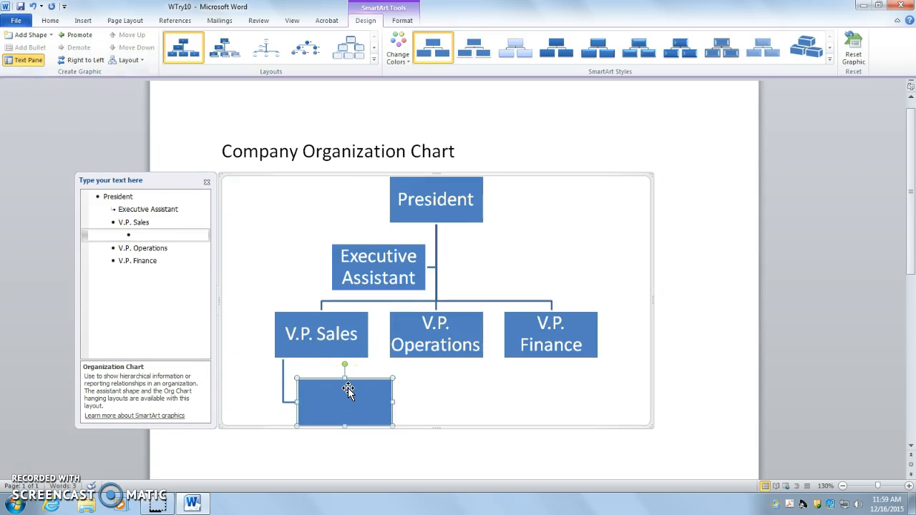
pyautogui.write('Region')
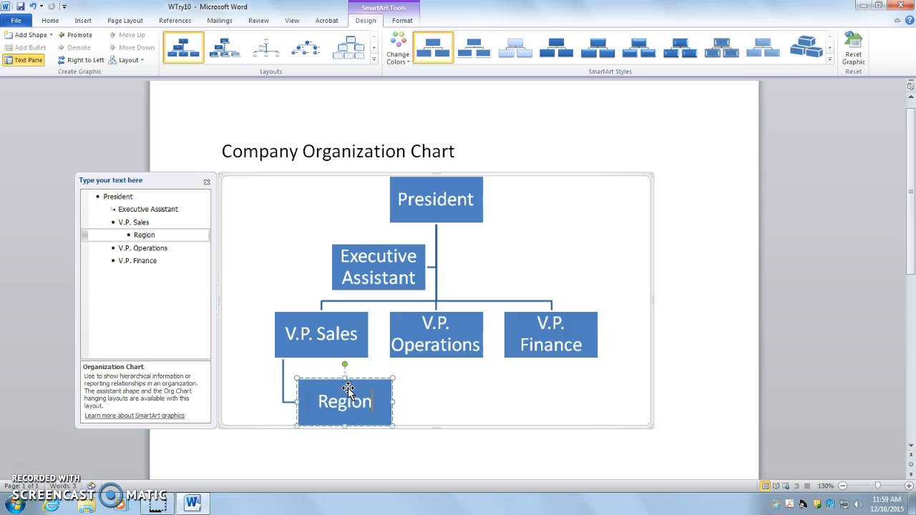
pyautogui.write('al Man')
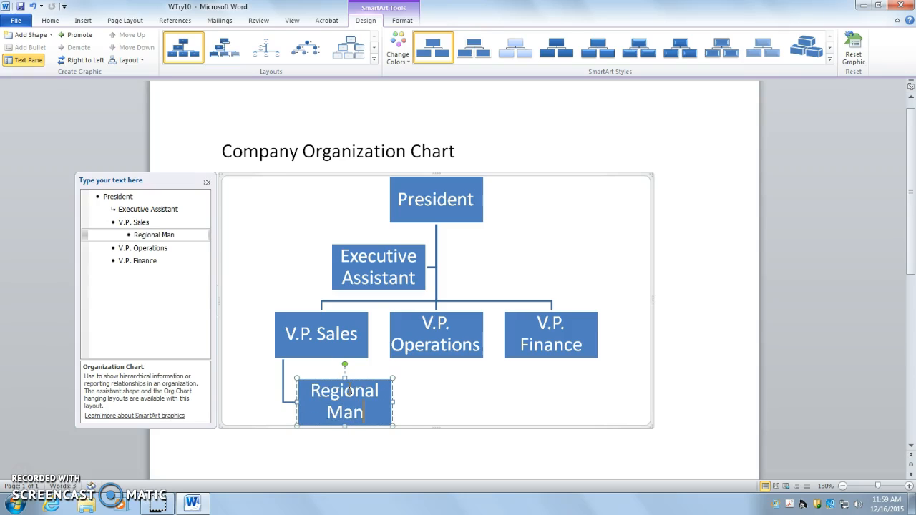
pyautogui.write('ager')
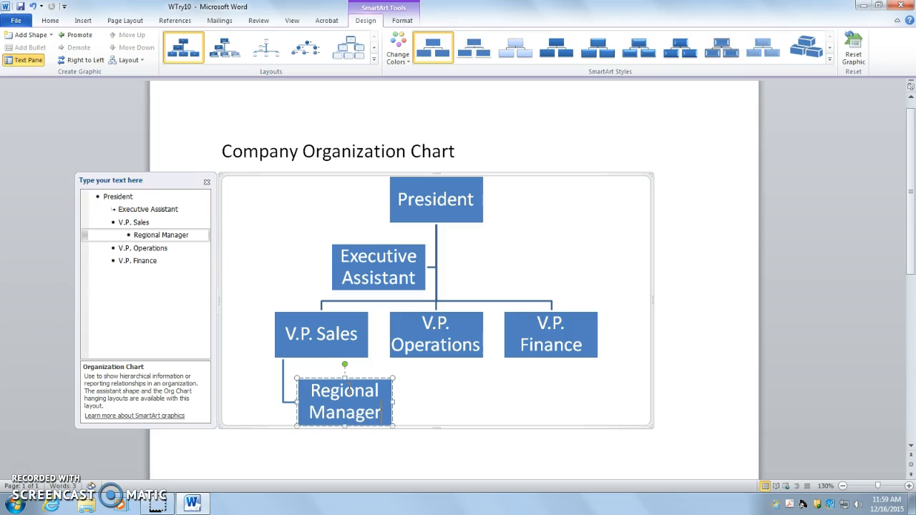
# Step: Add a shape one level above President in the organization chart and label it "CEO"
pyautogui.click(344, 317)
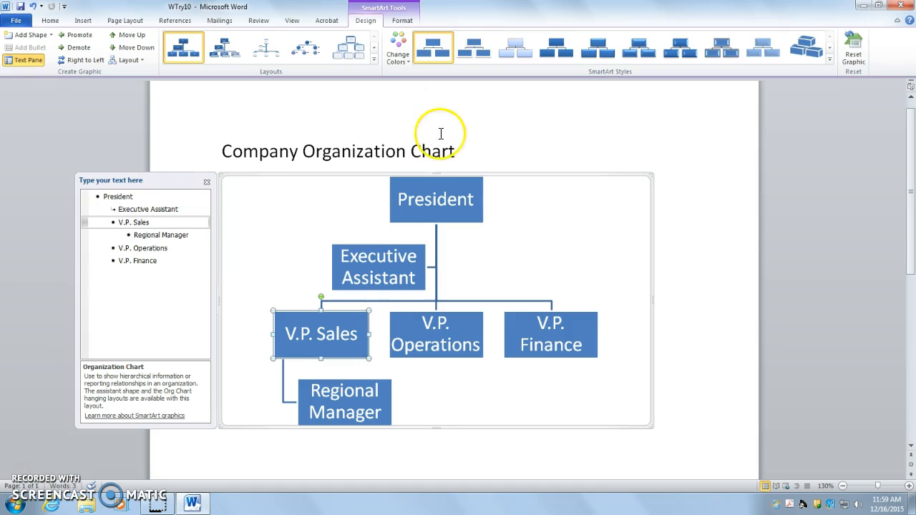
pyautogui.click(443, 185)
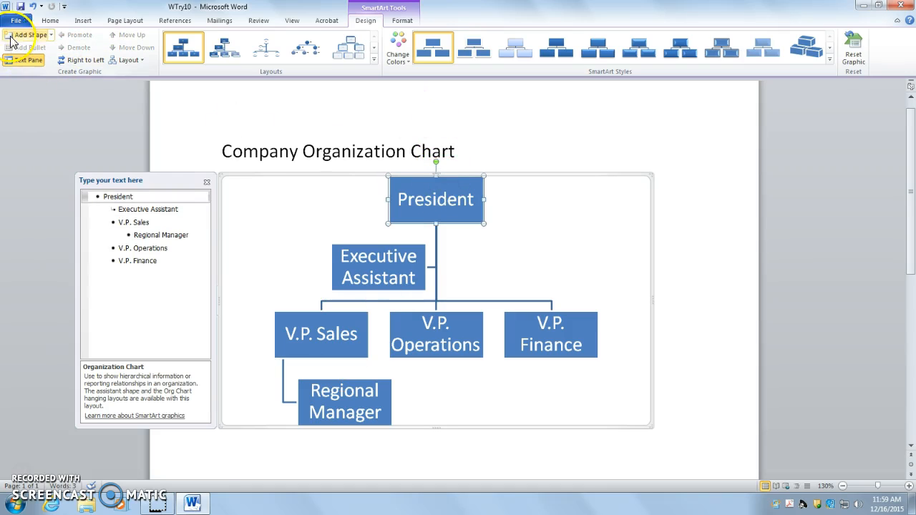
pyautogui.click(52, 36)
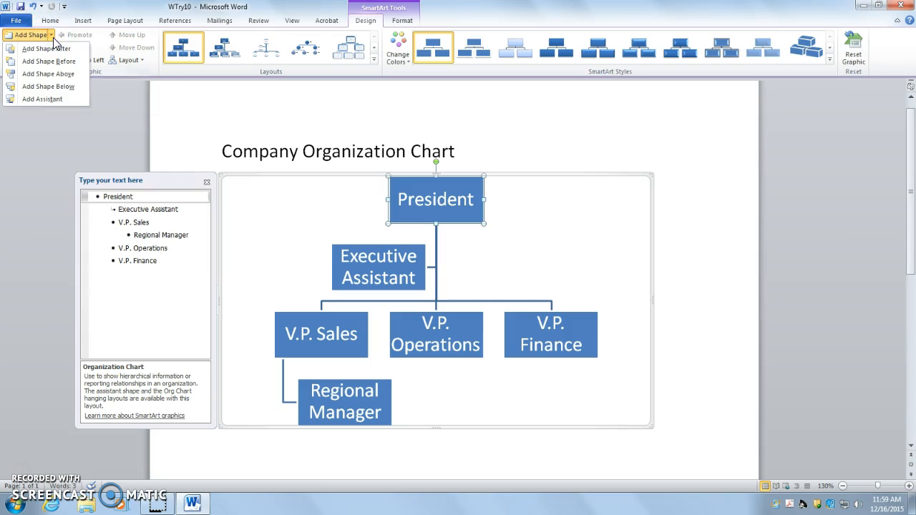
pyautogui.click(74, 75)
pyautogui.write('C.E.')
pyautogui.press('BackSpace')
pyautogui.press('BackSpace')
pyautogui.press('BackSpace')
pyautogui.write('EO')
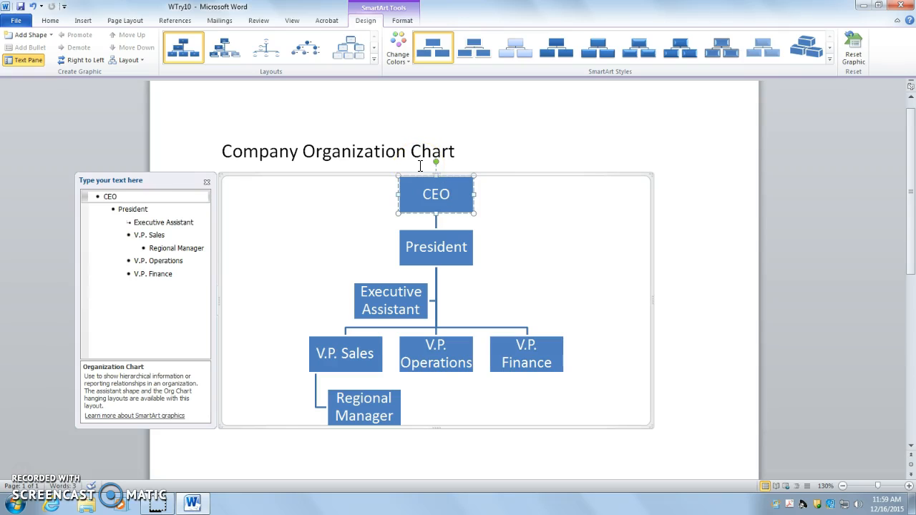
# Step: Demote V.P. Sales by one level and move Regional Manager up ahead of it
pyautogui.click(347, 351)
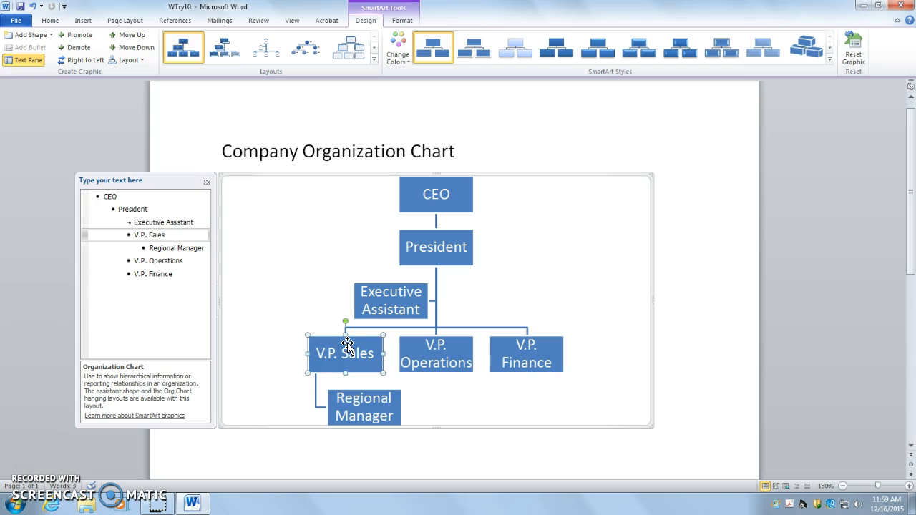
pyautogui.click(80, 49)
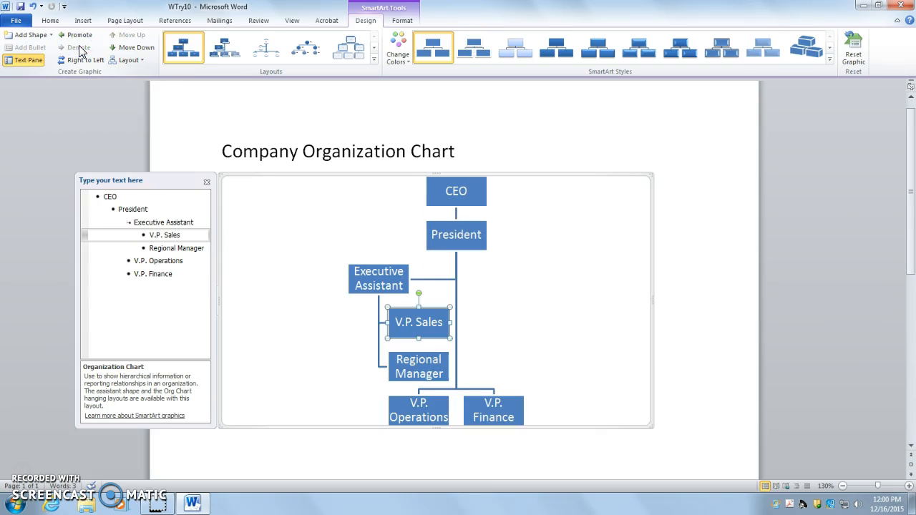
pyautogui.click(417, 359)
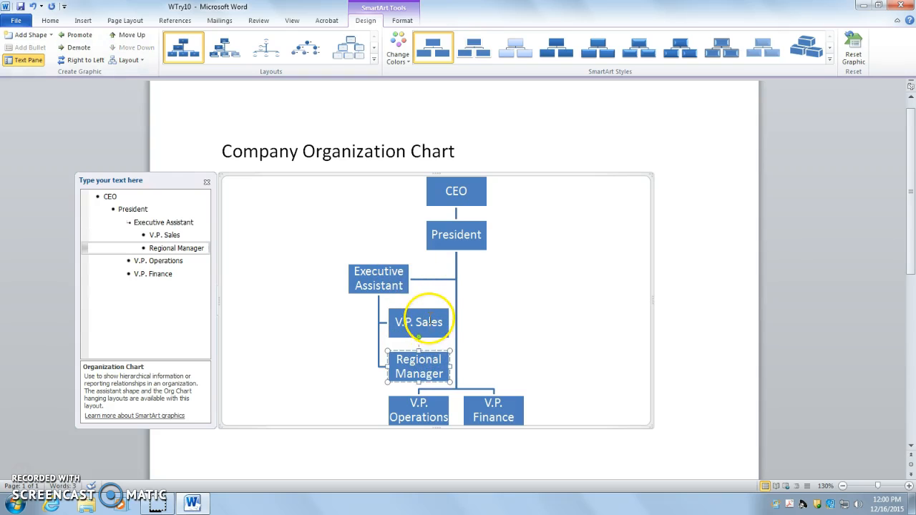
pyautogui.click(129, 37)
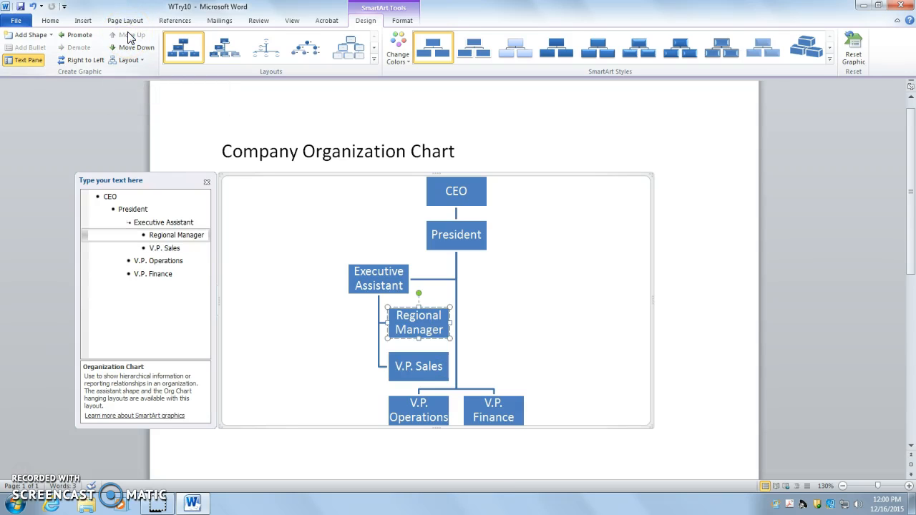
# Step: Change the layout of the whole SmartArt chart to Hierarchy
pyautogui.click(313, 176)
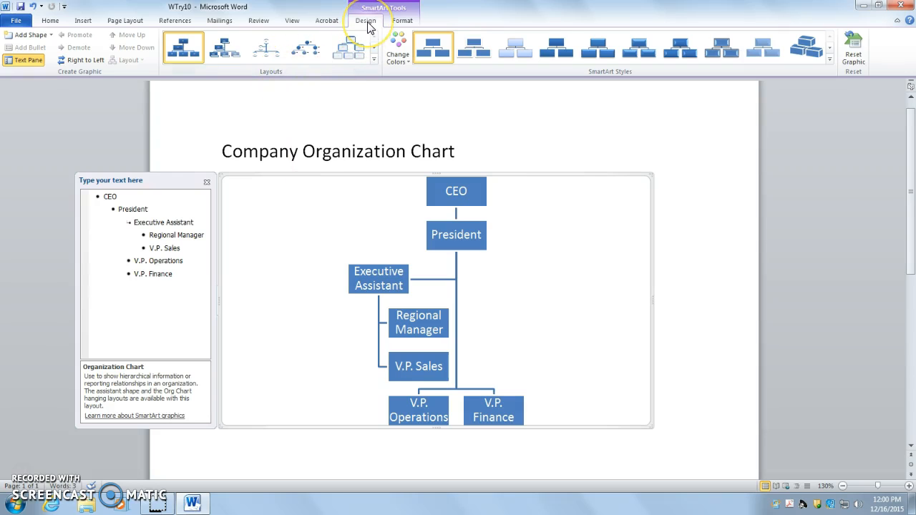
pyautogui.click(373, 59)
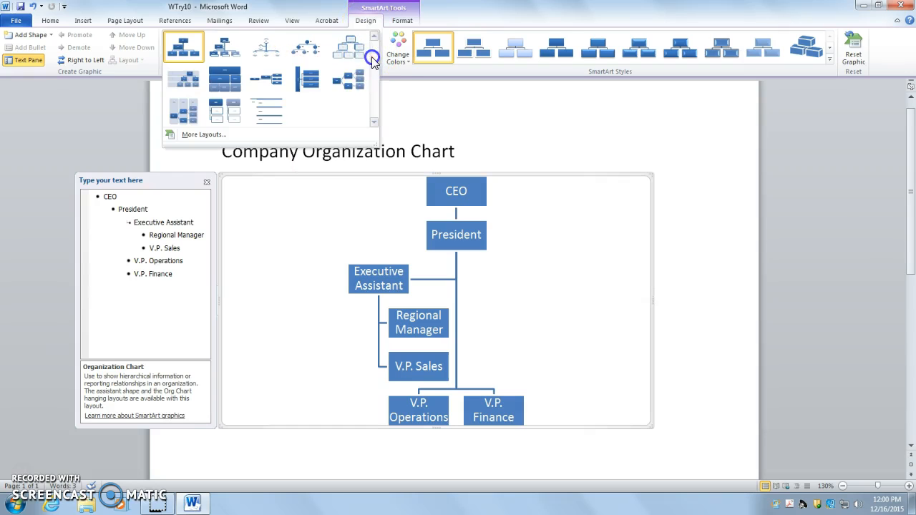
pyautogui.click(310, 83)
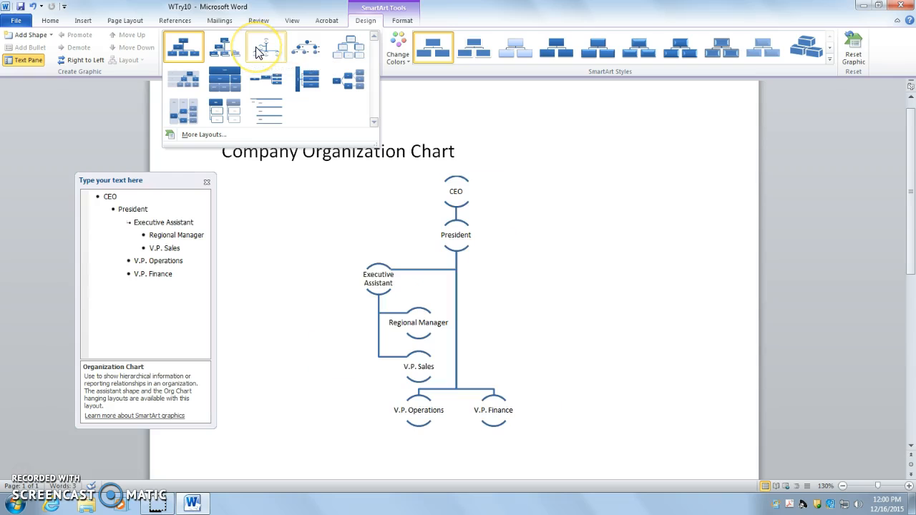
pyautogui.click(310, 48)
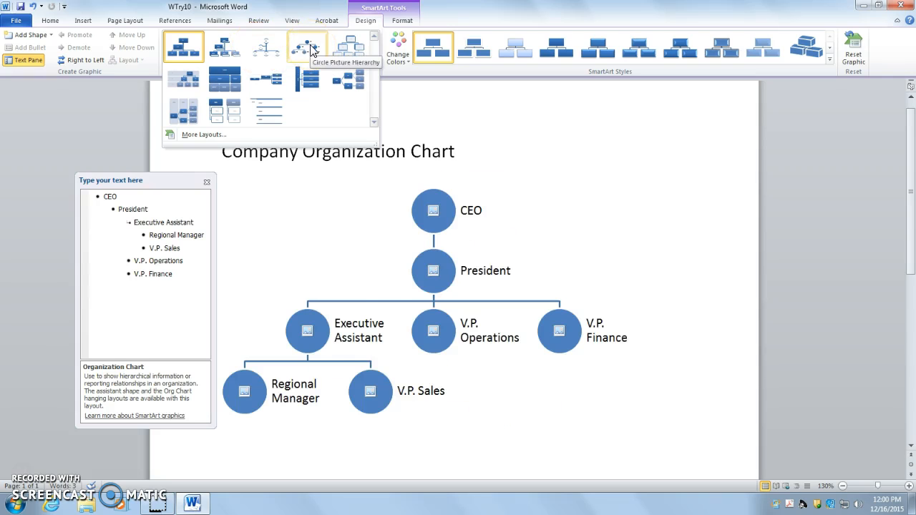
pyautogui.click(357, 49)
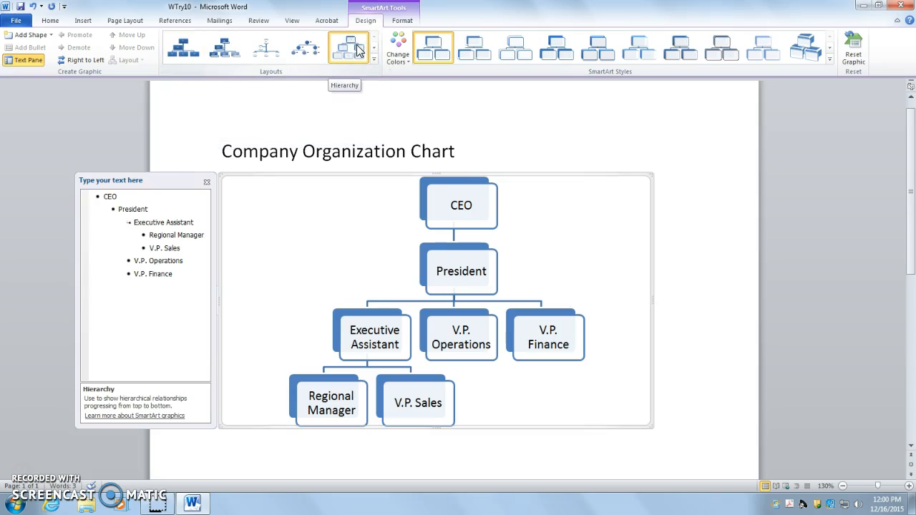
# Step: Recolor the chart with the first Colorful variant and apply the 3-D Cartoon SmartArt style
pyautogui.click(398, 52)
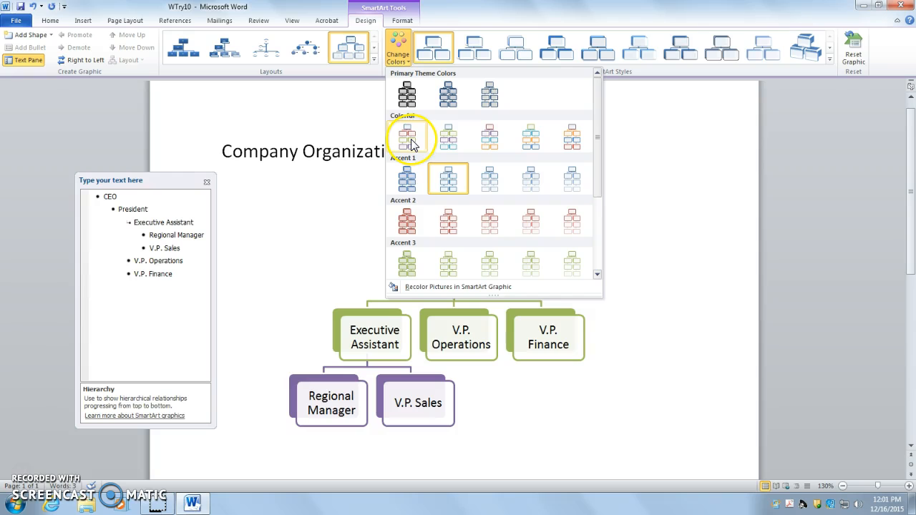
pyautogui.click(464, 138)
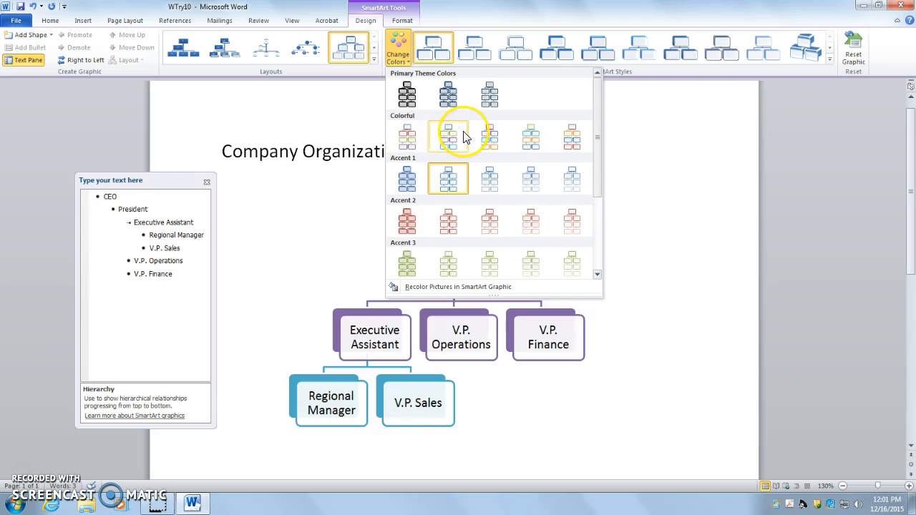
pyautogui.click(418, 136)
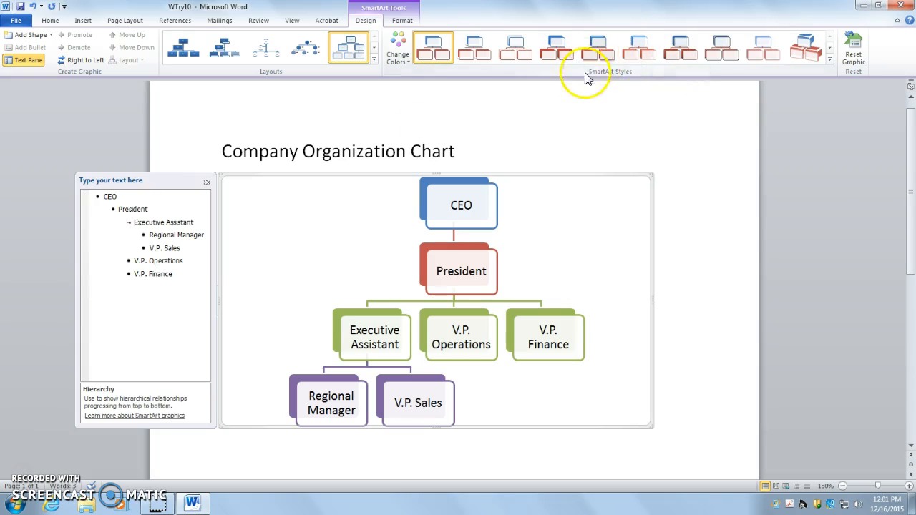
pyautogui.click(829, 58)
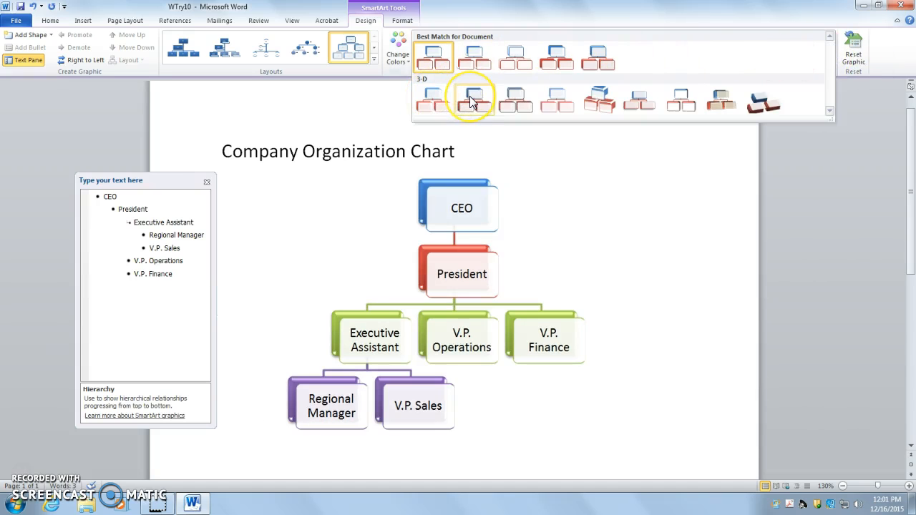
pyautogui.click(507, 104)
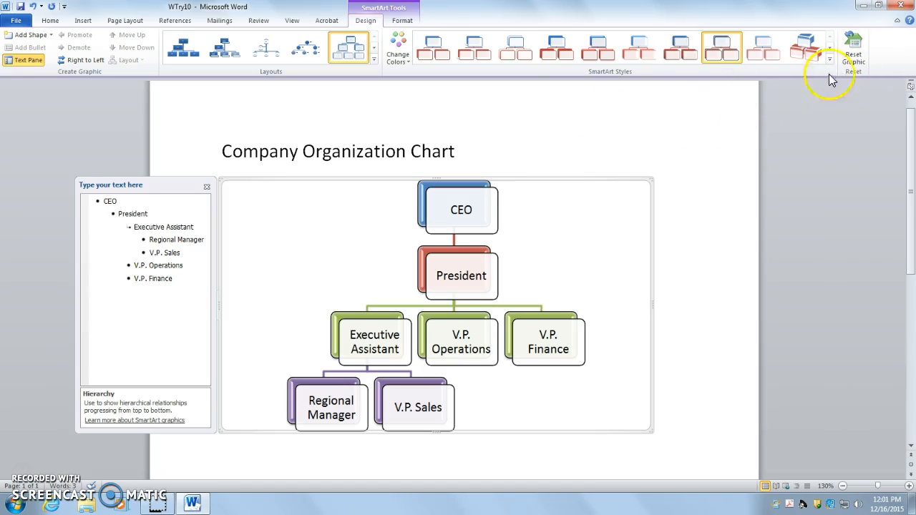
# Step: Reset the SmartArt graphic's formatting and undo the reset
pyautogui.click(850, 52)
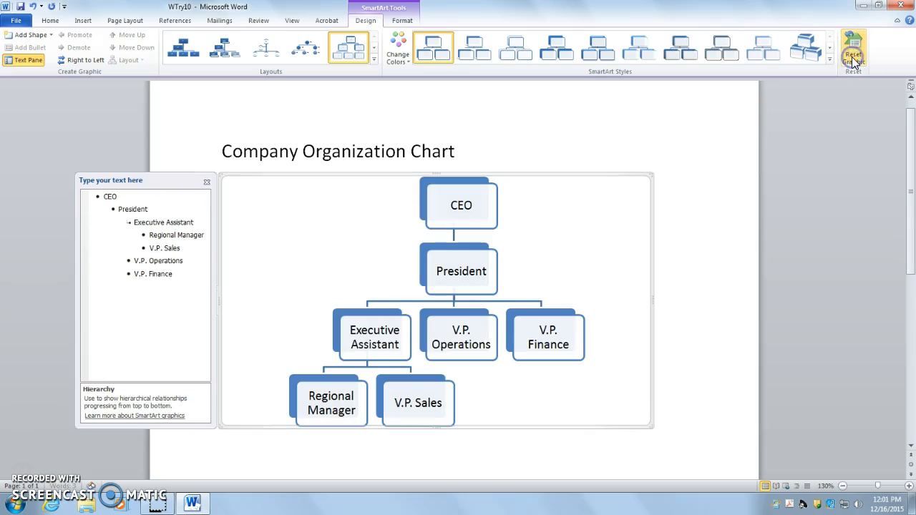
pyautogui.click(32, 7)
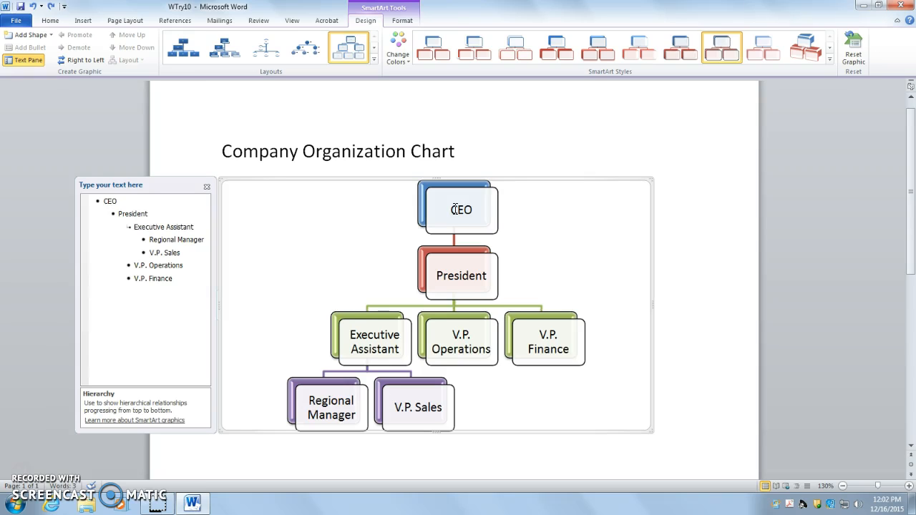
# Step: Apply the "Gradient Fill - Purple, Accent 4, Reflection" text effect to the title "Company Organization Chart"
pyautogui.click(614, 191)
pyautogui.doubleClick(296, 154)
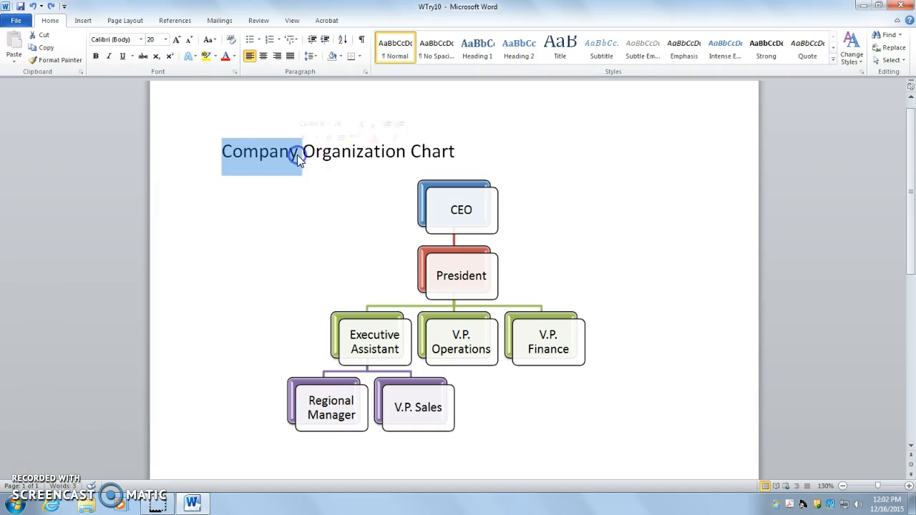
pyautogui.tripleClick(297, 155)
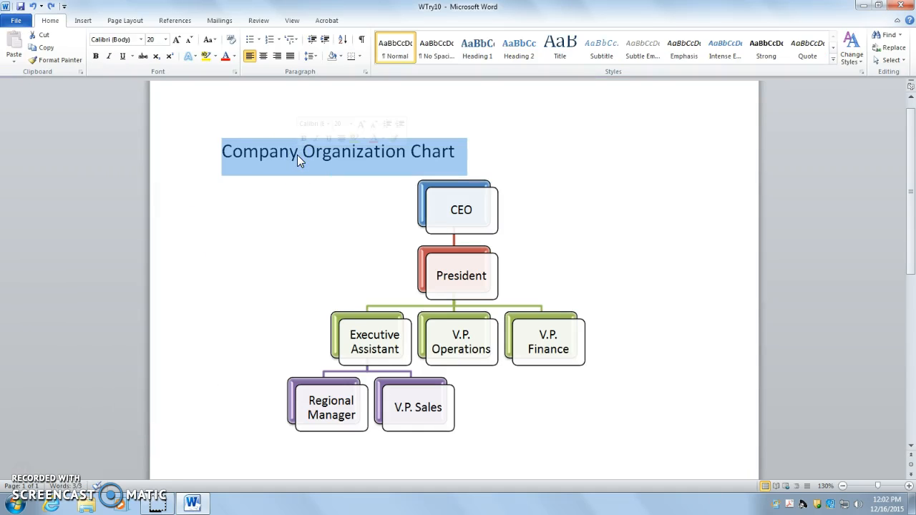
pyautogui.click(189, 57)
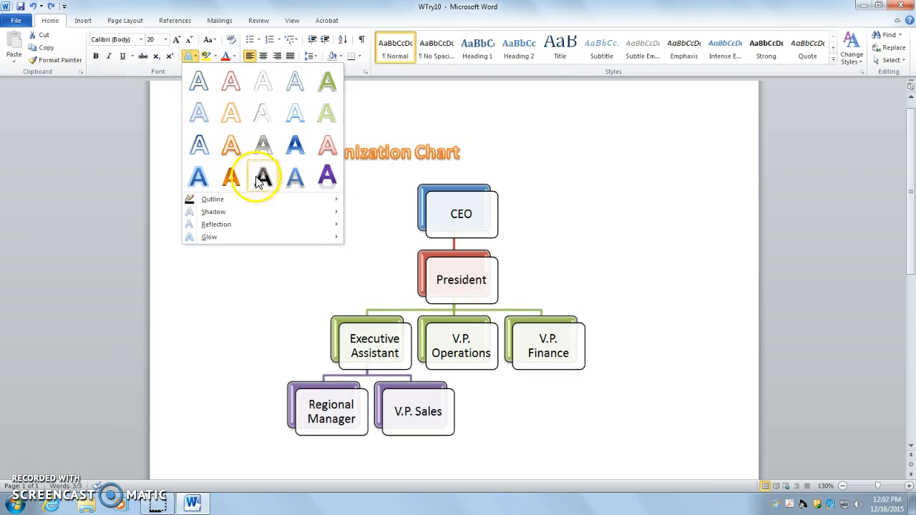
pyautogui.click(333, 180)
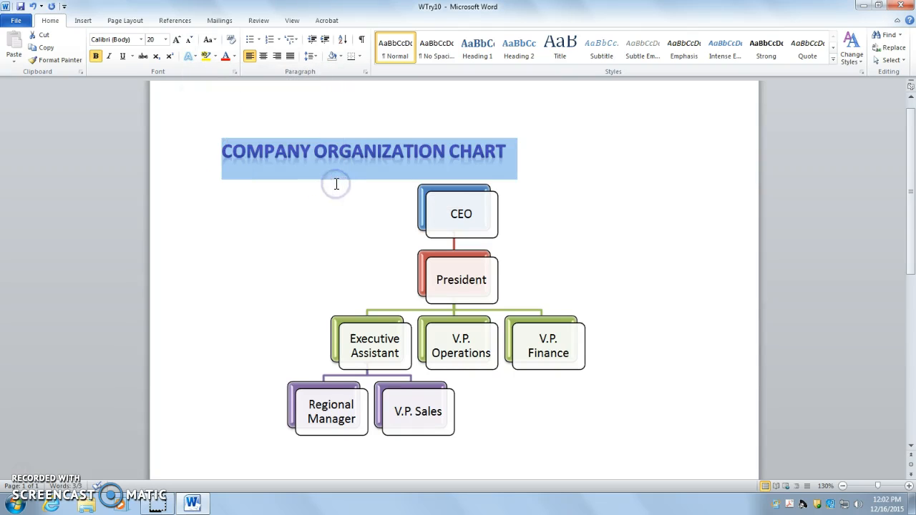
pyautogui.click(525, 150)
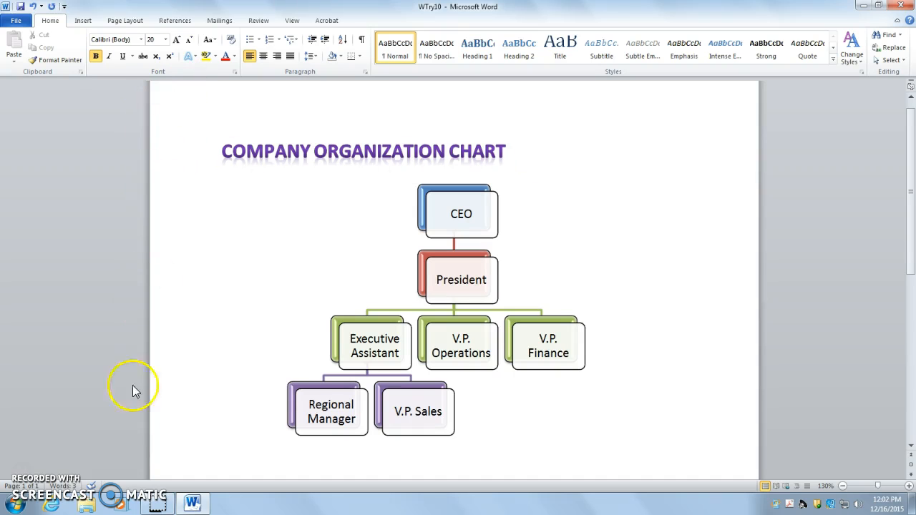
# Step: Set the page border's line color to Purple and its width to 1 pt
pyautogui.scroll(1, 126, 432)
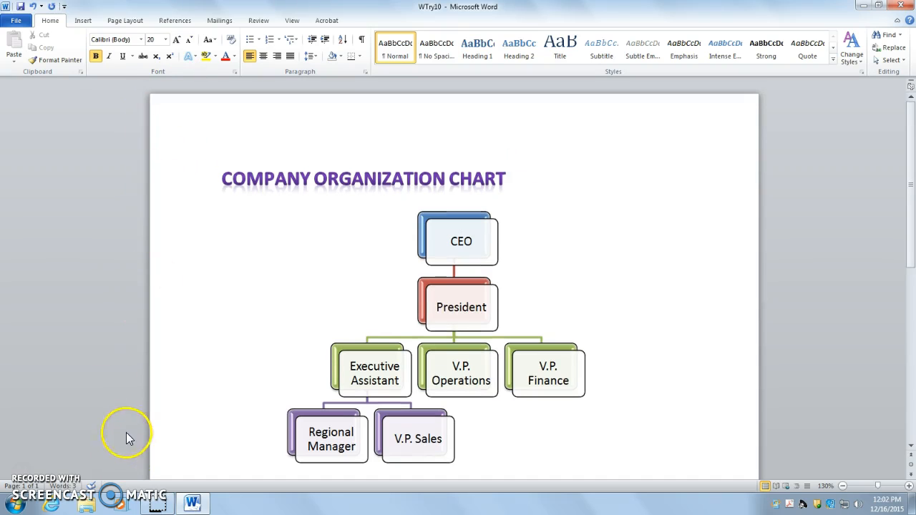
pyautogui.click(842, 487)
pyautogui.click(842, 486)
pyautogui.click(842, 486)
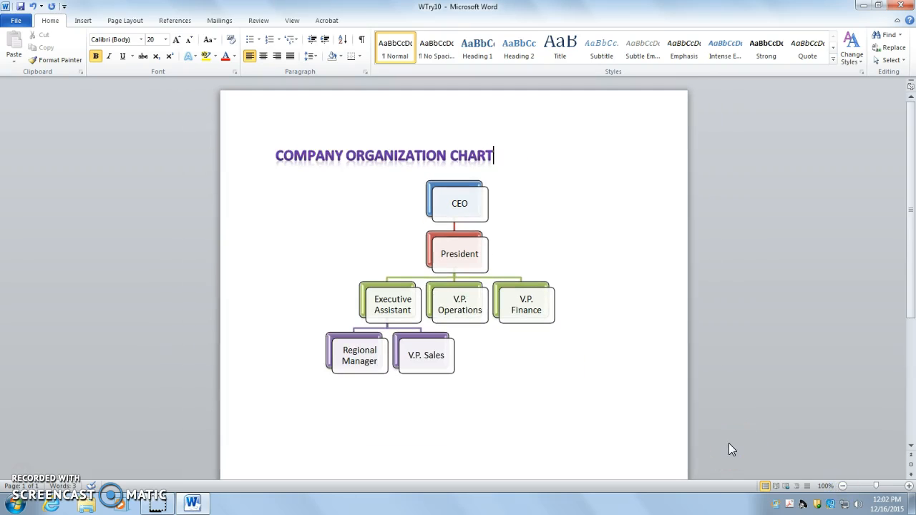
pyautogui.click(122, 20)
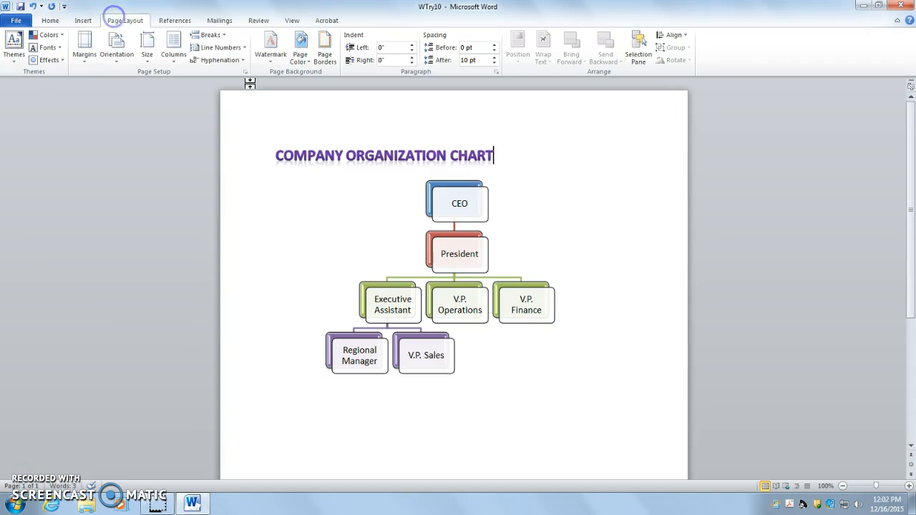
pyautogui.click(327, 60)
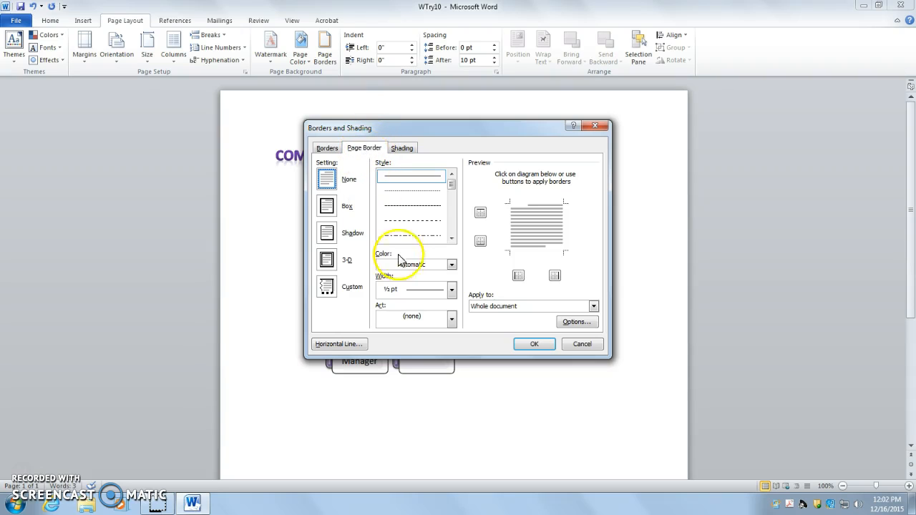
pyautogui.click(429, 266)
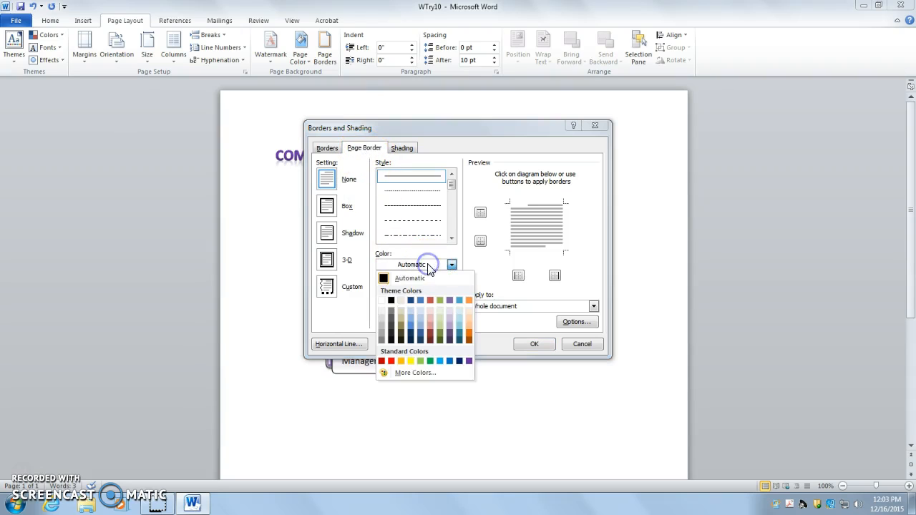
pyautogui.click(468, 362)
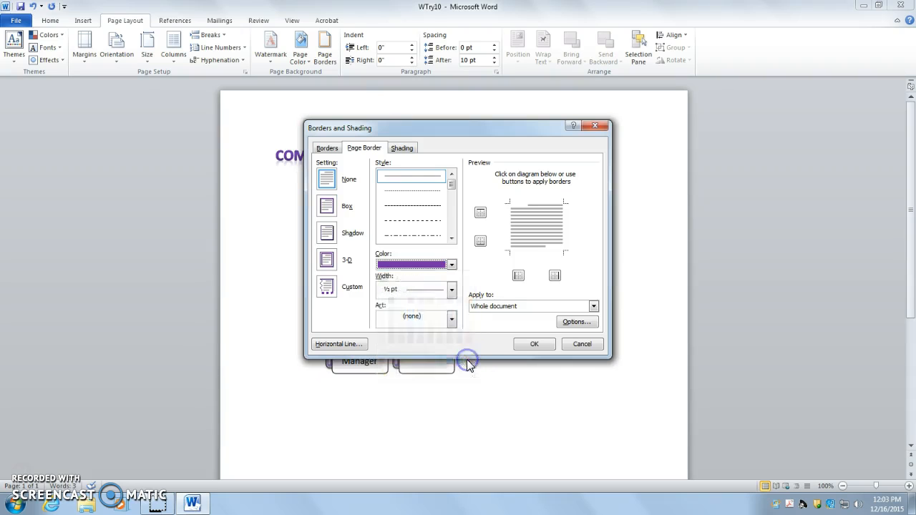
pyautogui.click(422, 293)
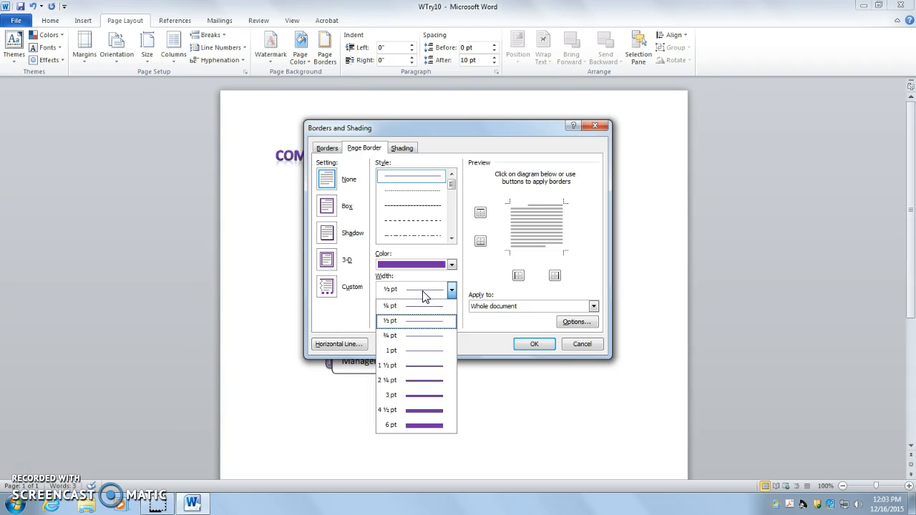
pyautogui.click(422, 355)
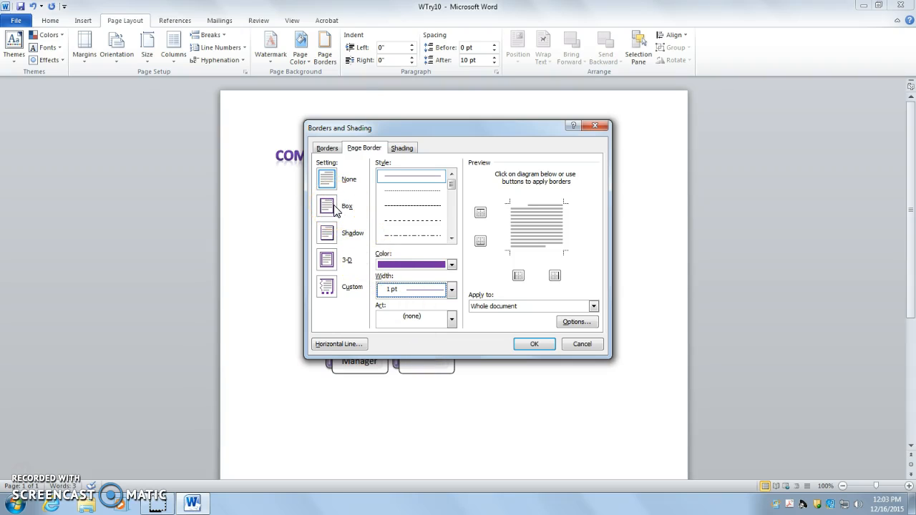
# Step: Try the 3-D and Custom page border settings, choose Box for the whole document, and apply the border
pyautogui.click(327, 259)
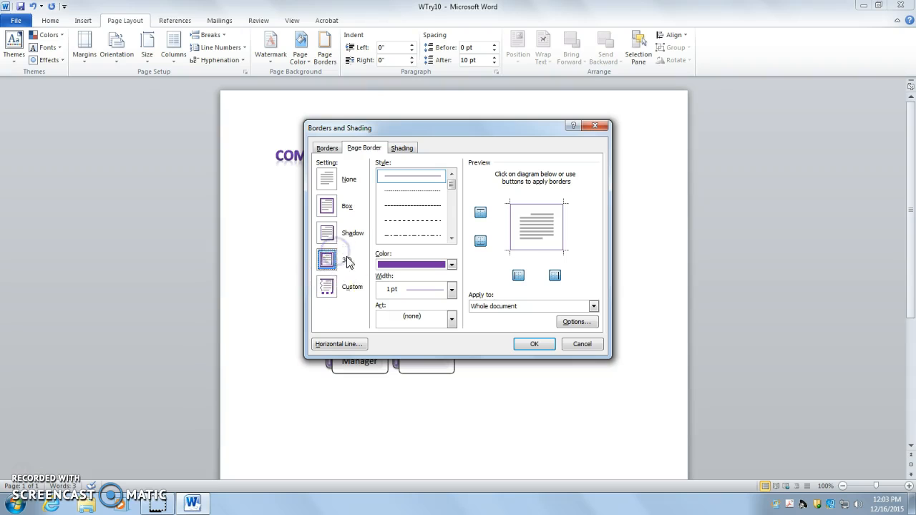
pyautogui.click(326, 285)
pyautogui.click(326, 207)
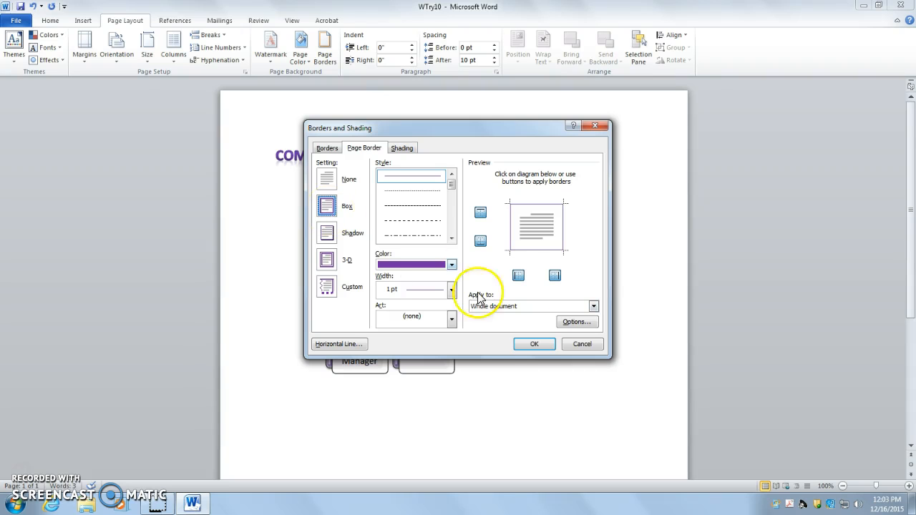
pyautogui.click(525, 343)
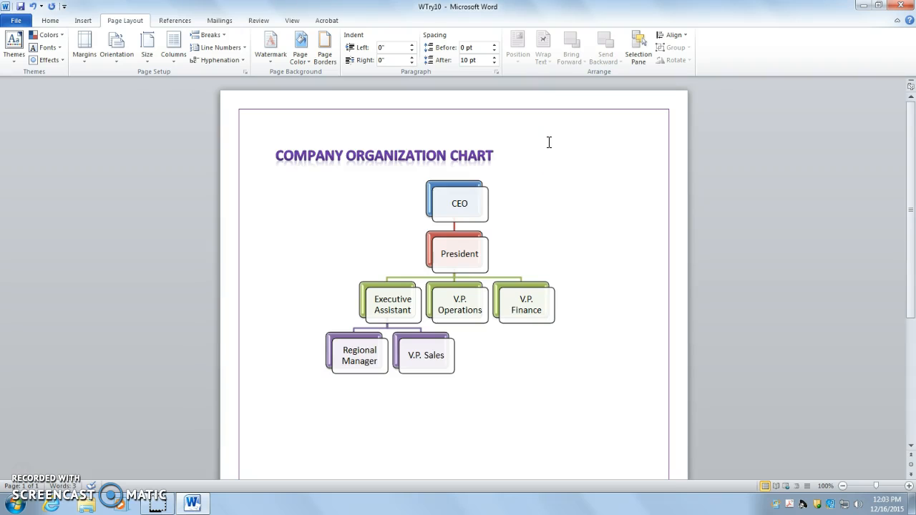
# Step: Replace the page's line border with the turquoise globe art border and apply it to the whole document
pyautogui.click(323, 57)
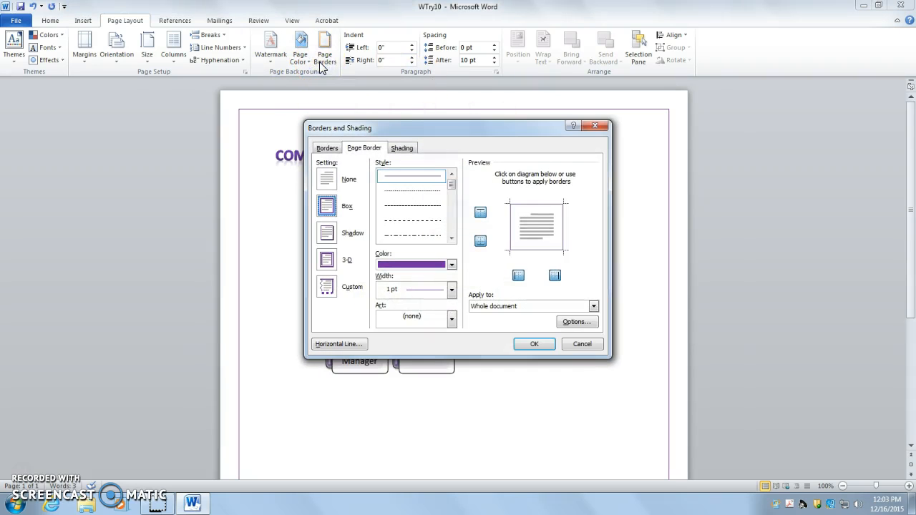
pyautogui.click(446, 317)
pyautogui.scroll(-5, 419, 376)
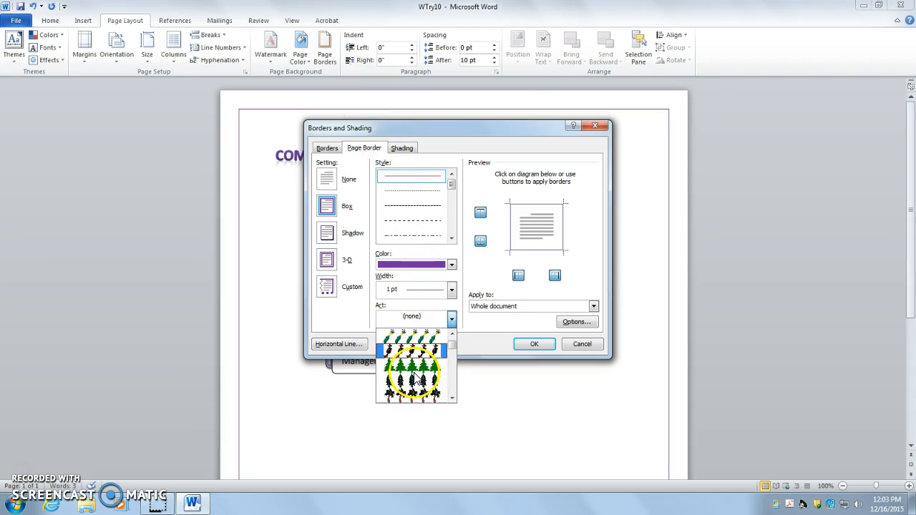
pyautogui.scroll(-8, 418, 372)
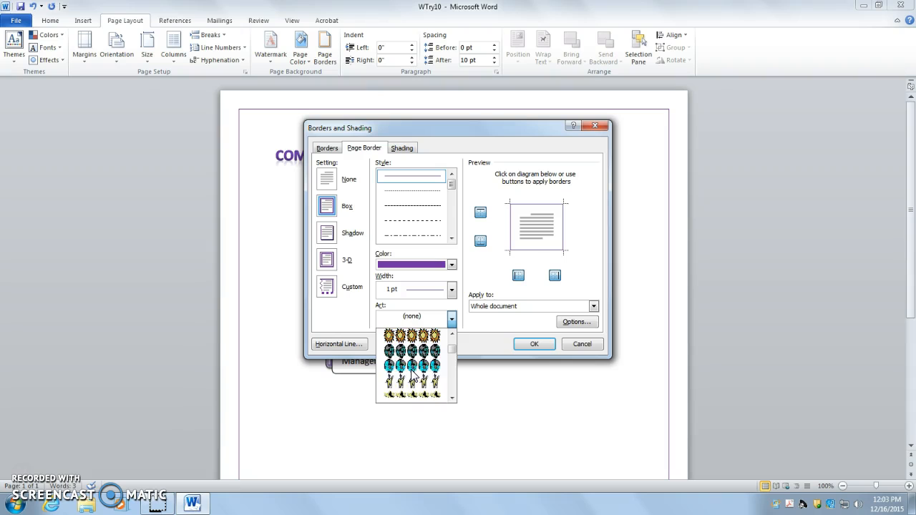
pyautogui.click(422, 367)
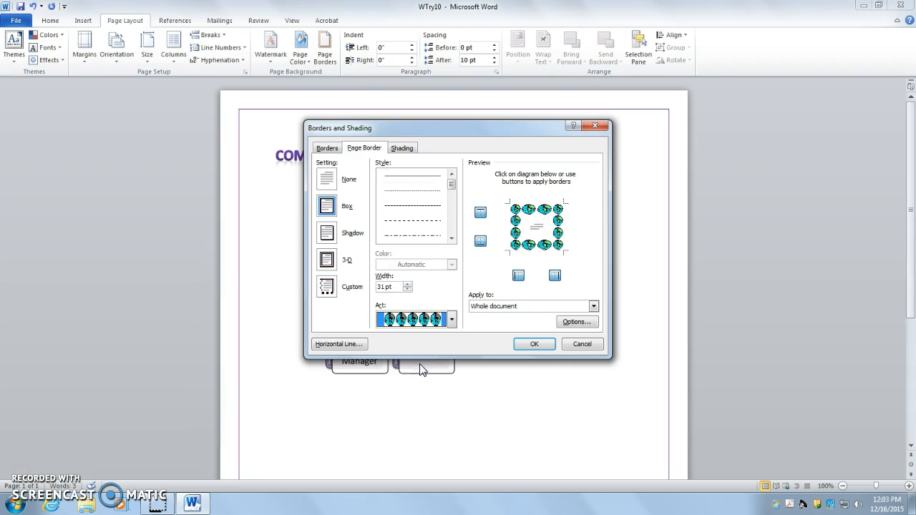
pyautogui.click(533, 343)
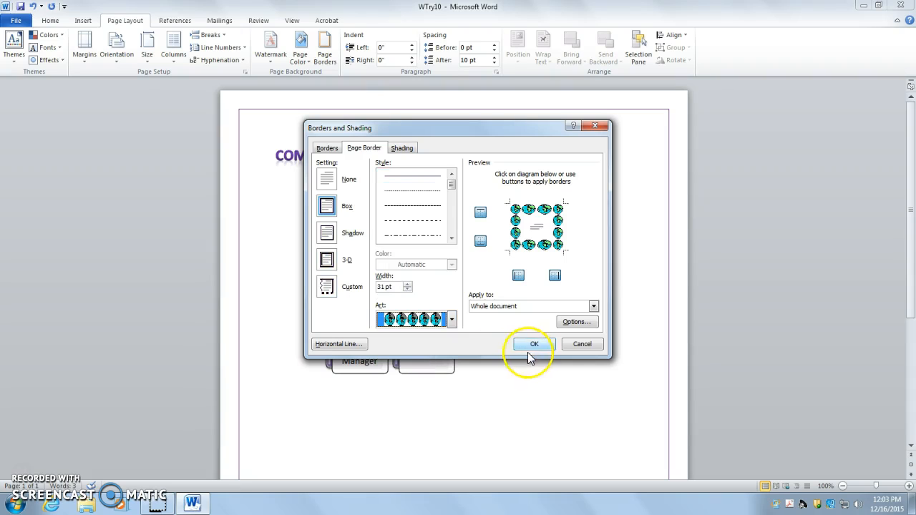